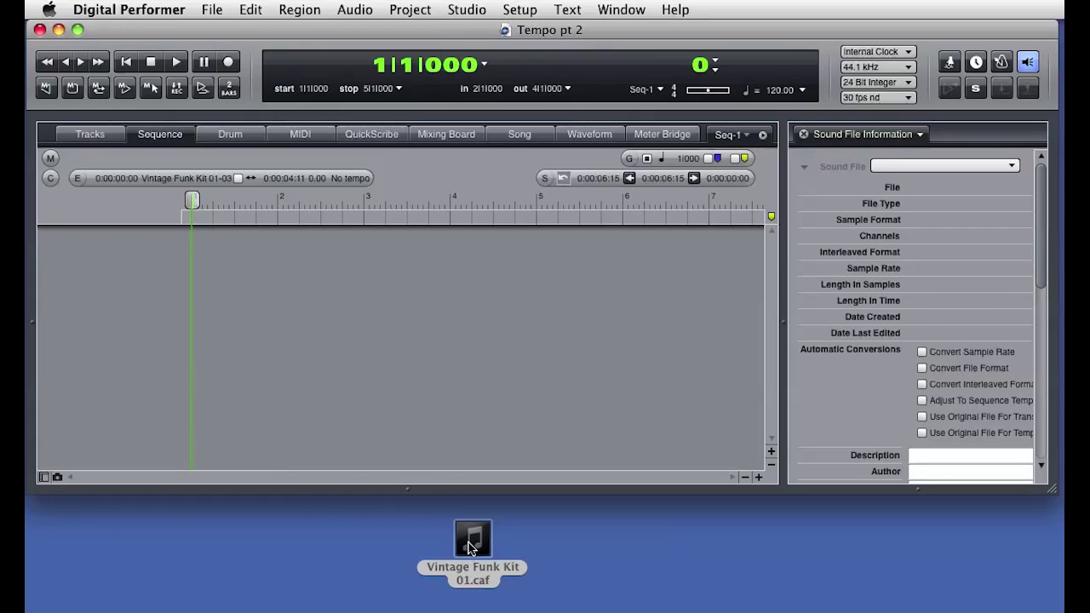
- Import the Vintage Funk Kit loop onto a new audio track, conform it to sequence tempo, and play
{"action": "left_click_drag", "start_coordinate": [468, 545], "coordinate": [365, 324]}
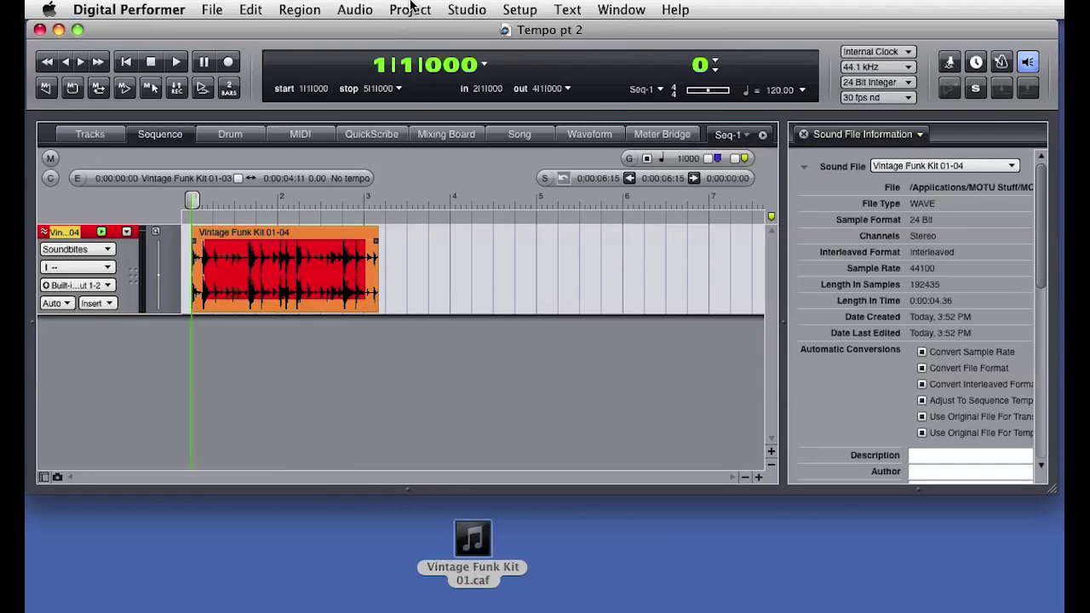
{"action": "left_click", "coordinate": [355, 10]}
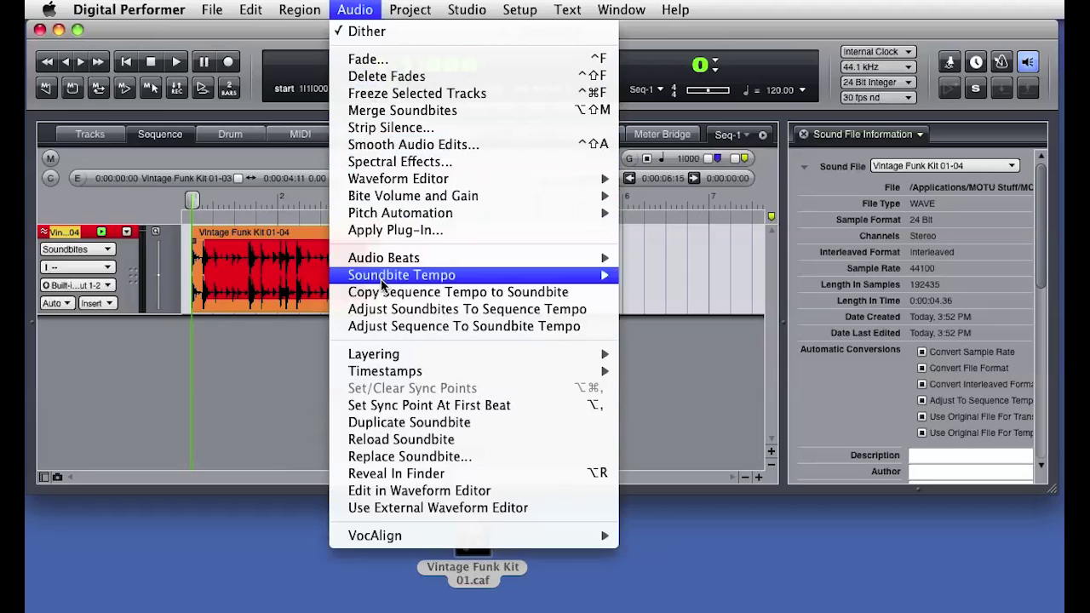
{"action": "left_click", "coordinate": [380, 313]}
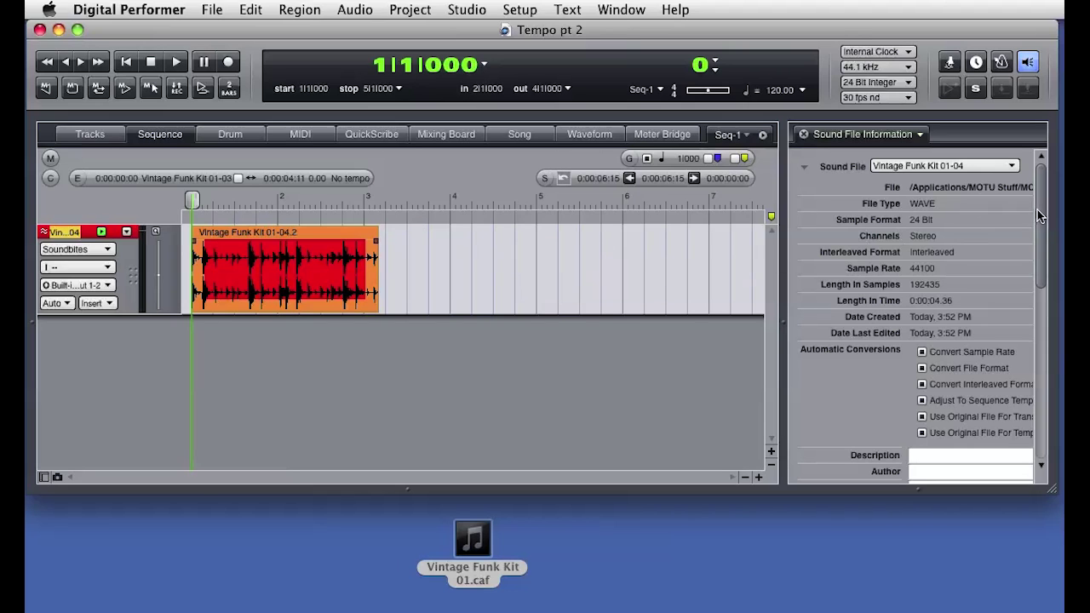
{"action": "left_click_drag", "start_coordinate": [1037, 209], "coordinate": [1039, 359]}
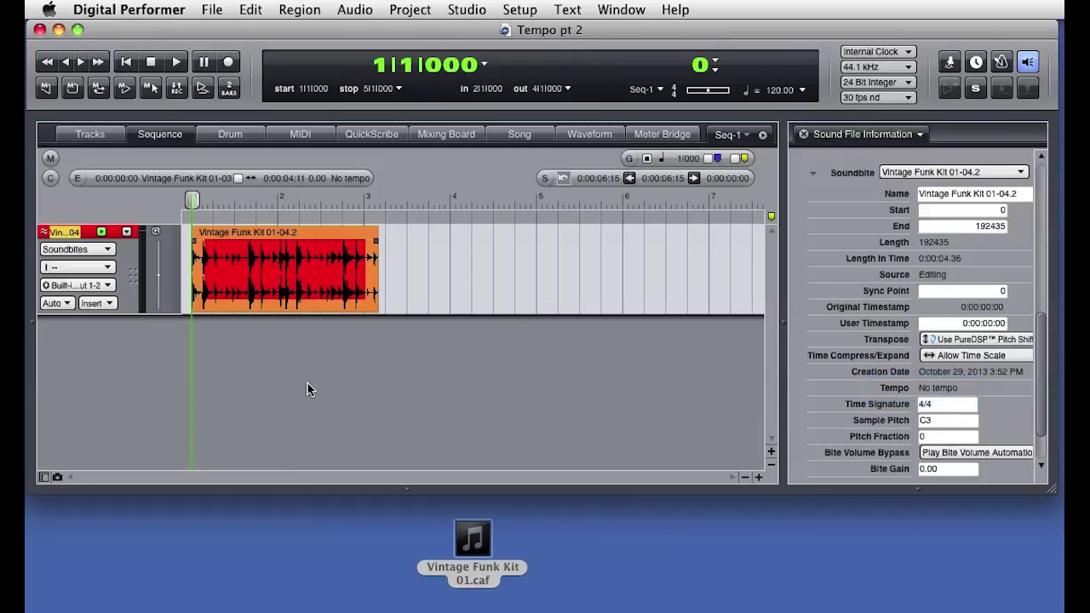
{"action": "left_click", "coordinate": [177, 63]}
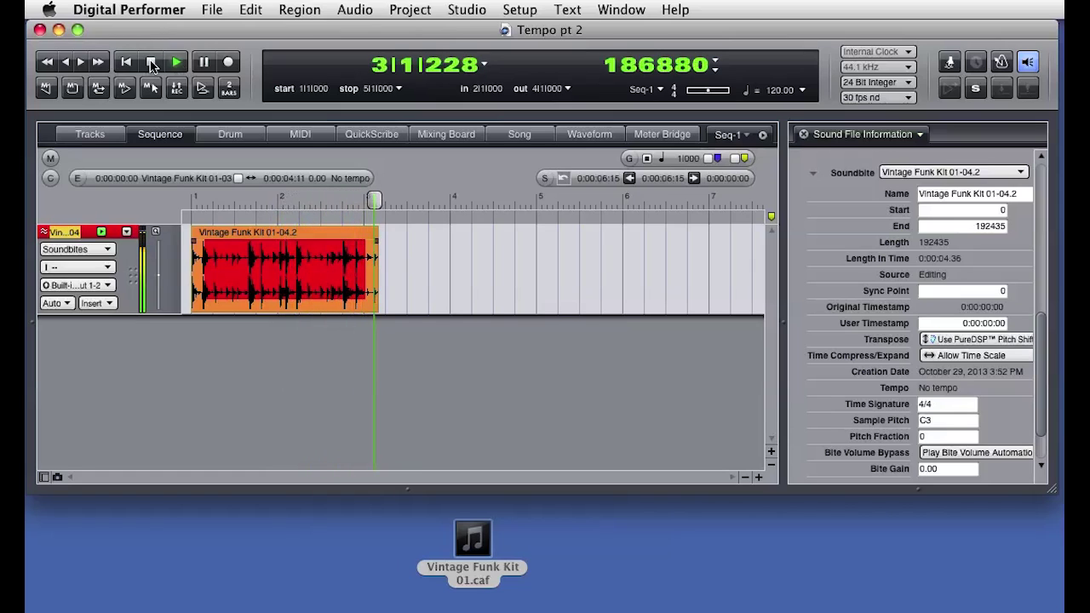
- Time-stretch the loop to end at bar 3, turn on the metronome click, and play from the start
{"action": "left_click", "coordinate": [152, 63]}
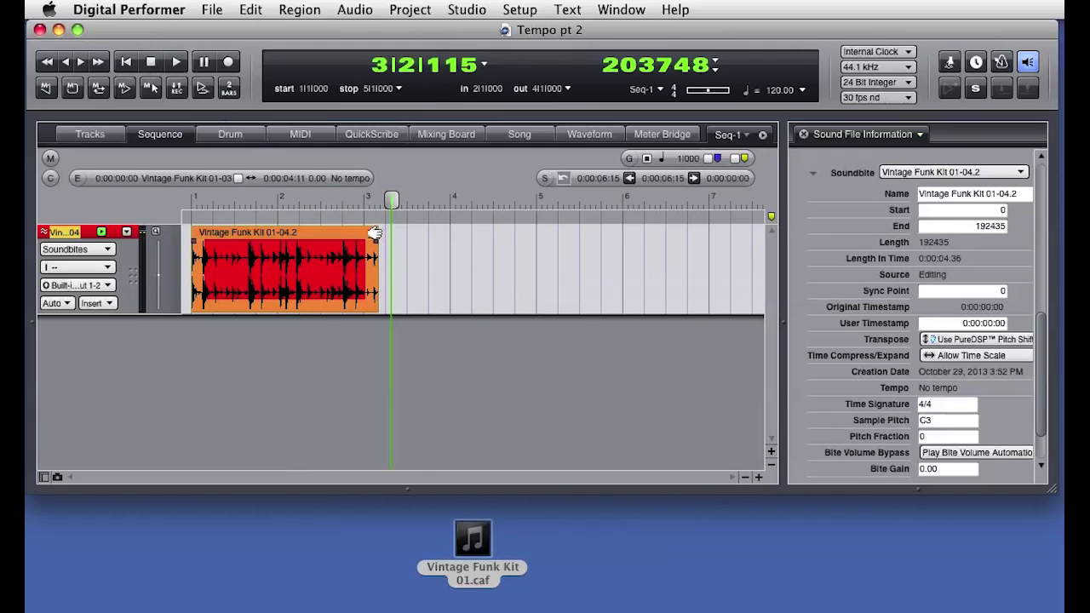
{"action": "mouse_move", "coordinate": [374, 233]}
{"action": "left_mouse_down"}
{"action": "mouse_move", "coordinate": [302, 231]}
{"action": "mouse_move", "coordinate": [458, 229]}
{"action": "mouse_move", "coordinate": [364, 232]}
{"action": "left_mouse_up"}
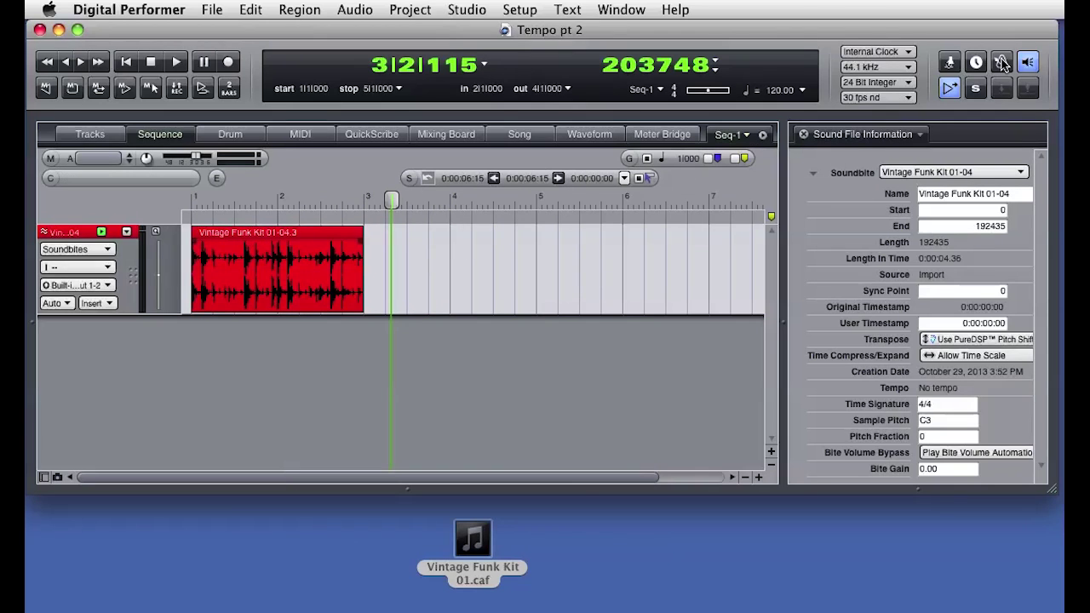
{"action": "left_click", "coordinate": [1001, 62]}
{"action": "left_click", "coordinate": [135, 65]}
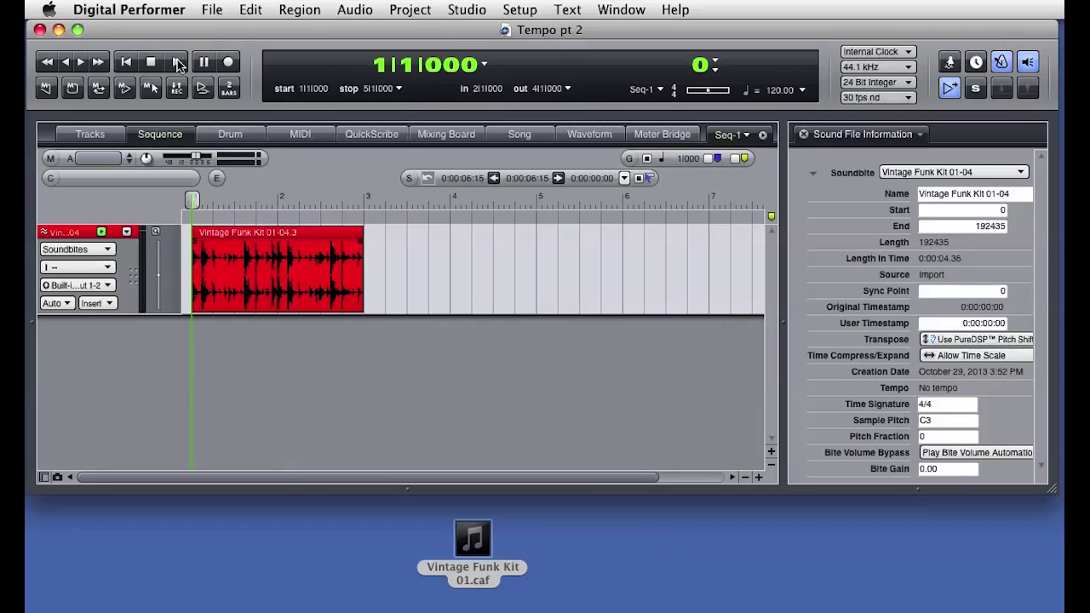
{"action": "left_click", "coordinate": [177, 63]}
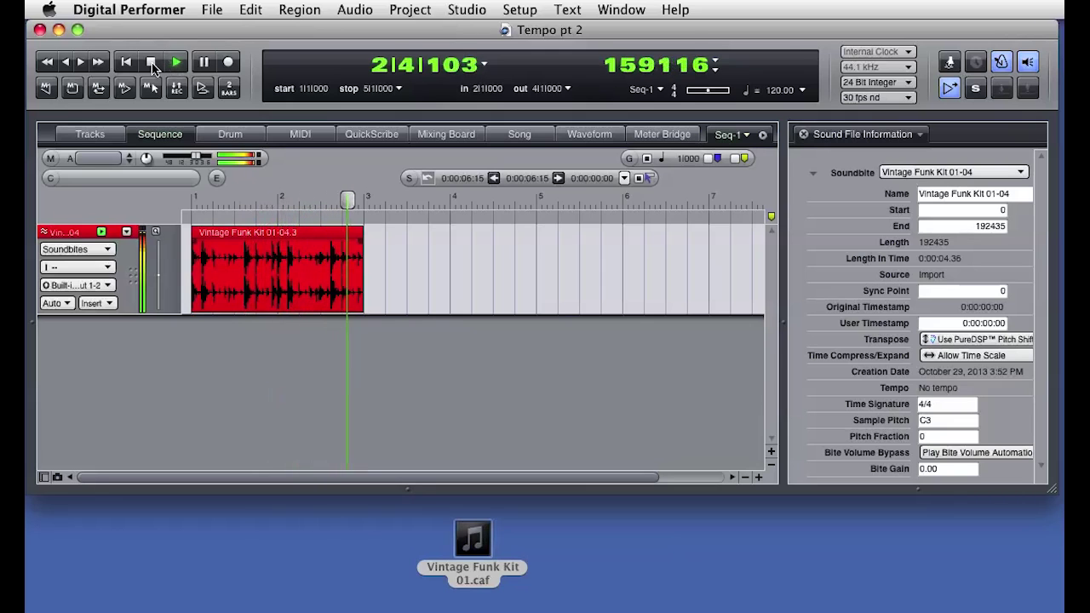
- Undo the stretch and set the loop's soundbite tempo to 110 BPM with an 8|000 length
{"action": "left_click", "coordinate": [152, 65]}
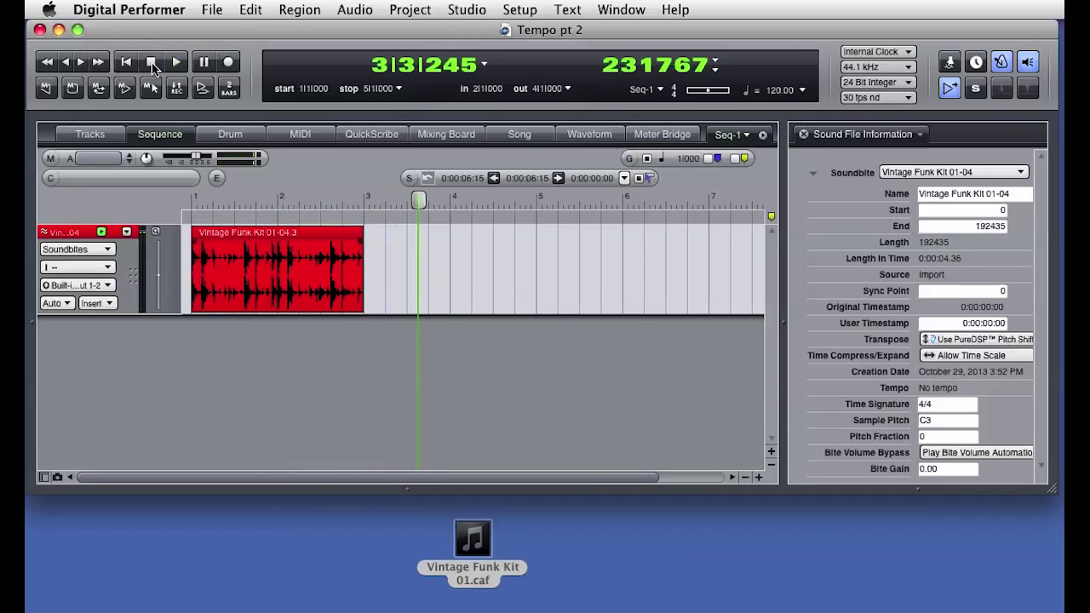
{"action": "key", "text": "super+z"}
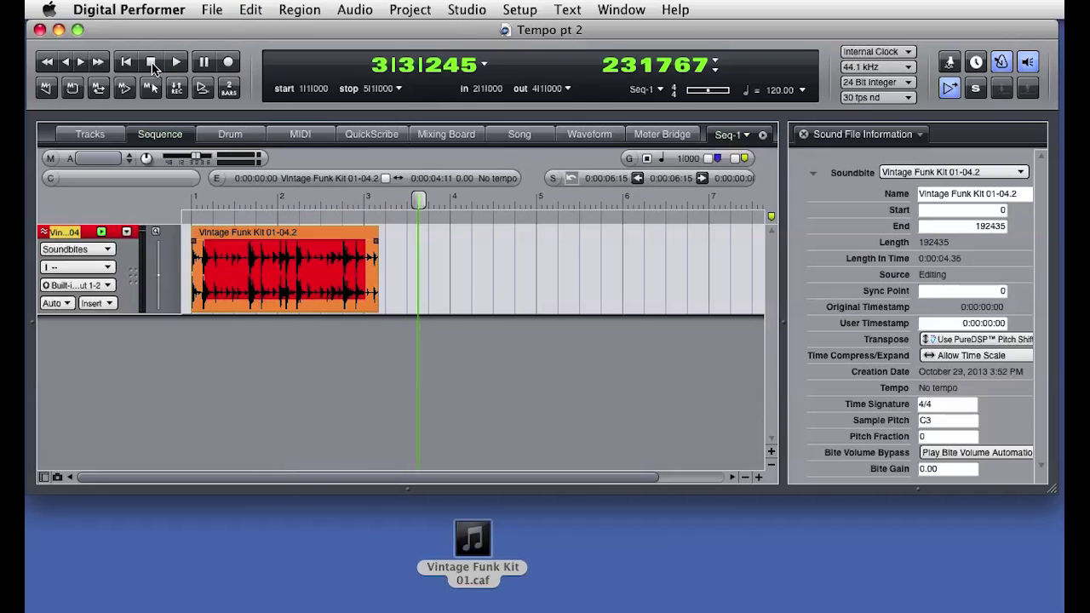
{"action": "left_click", "coordinate": [358, 10]}
{"action": "mouse_move", "coordinate": [407, 275]}
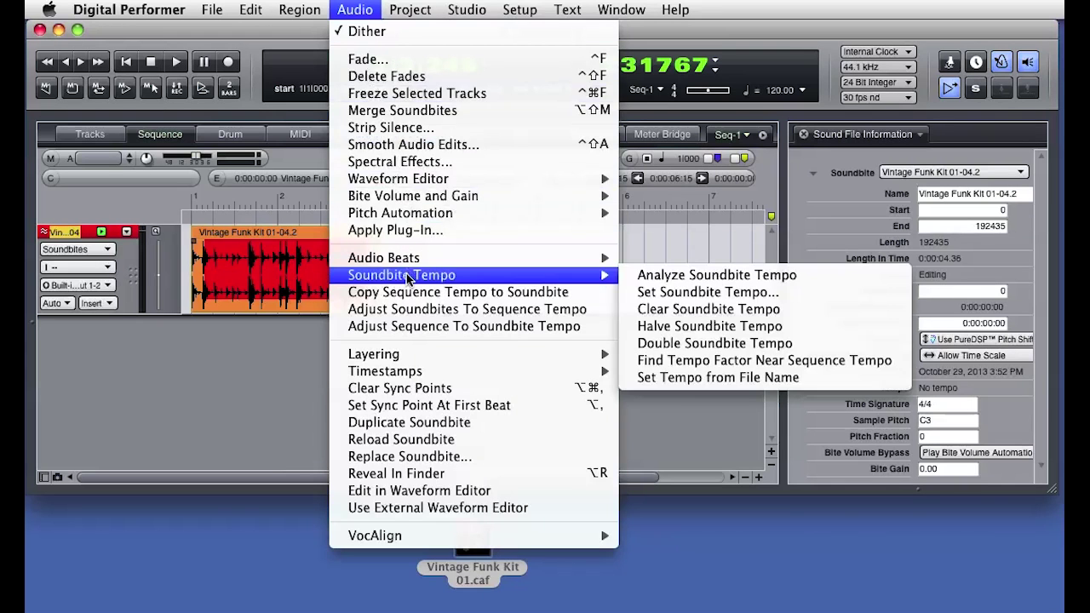
{"action": "left_click", "coordinate": [676, 292]}
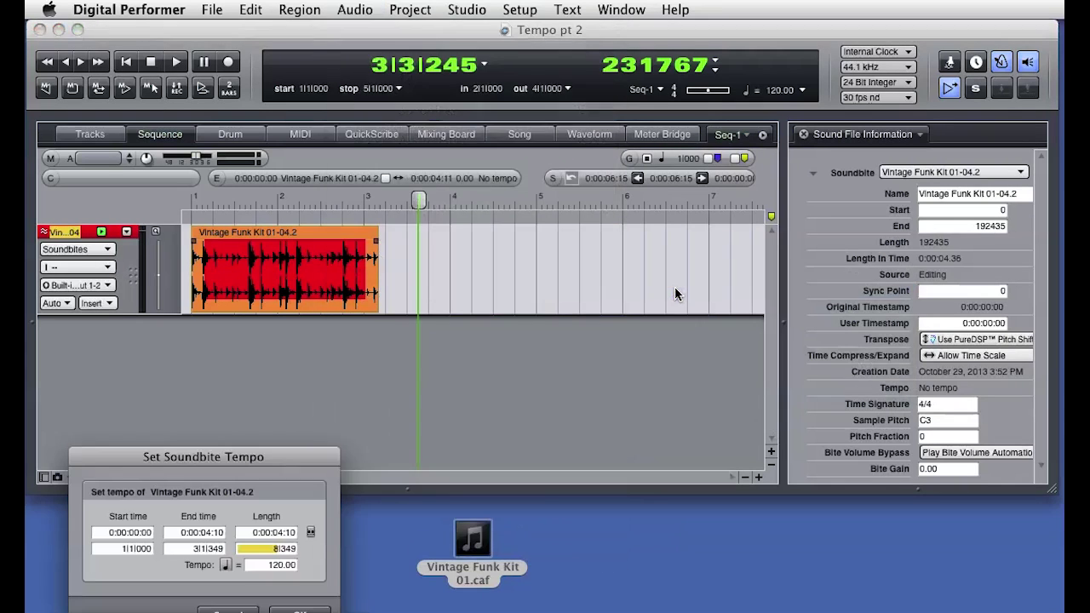
{"action": "left_click_drag", "start_coordinate": [275, 453], "coordinate": [673, 241]}
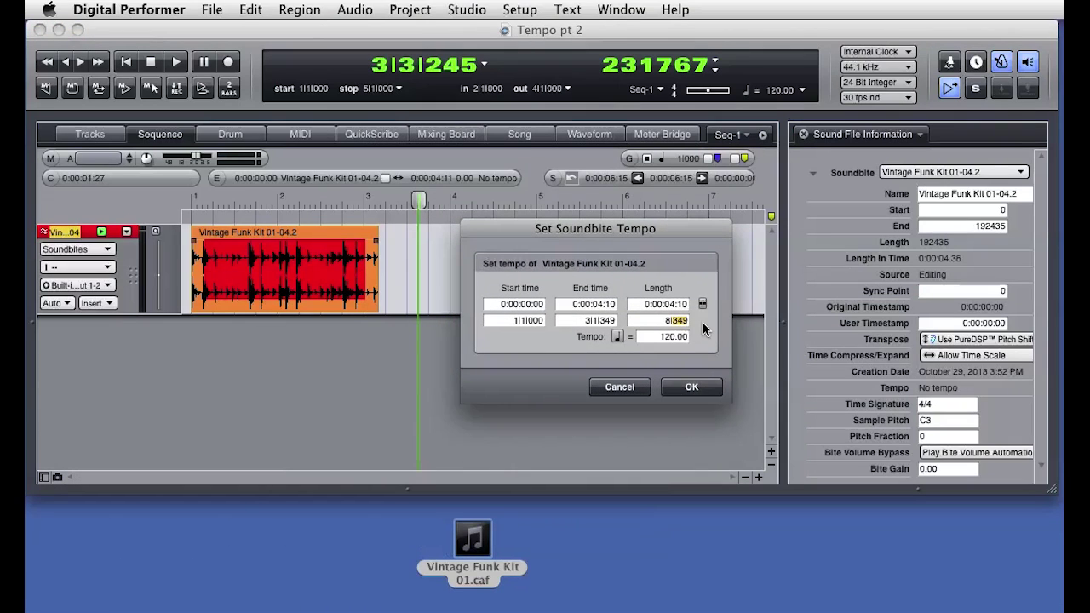
{"action": "type", "text": "000"}
{"action": "left_click", "coordinate": [686, 389]}
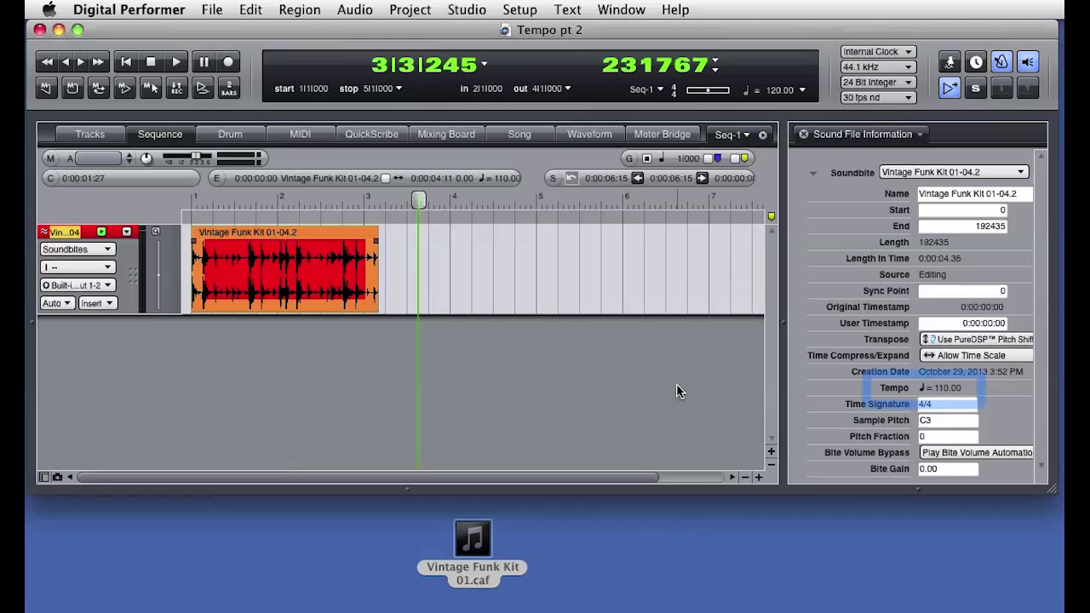
- Conform the loop to the 120 BPM sequence tempo and play it from the start
{"action": "left_click", "coordinate": [355, 9]}
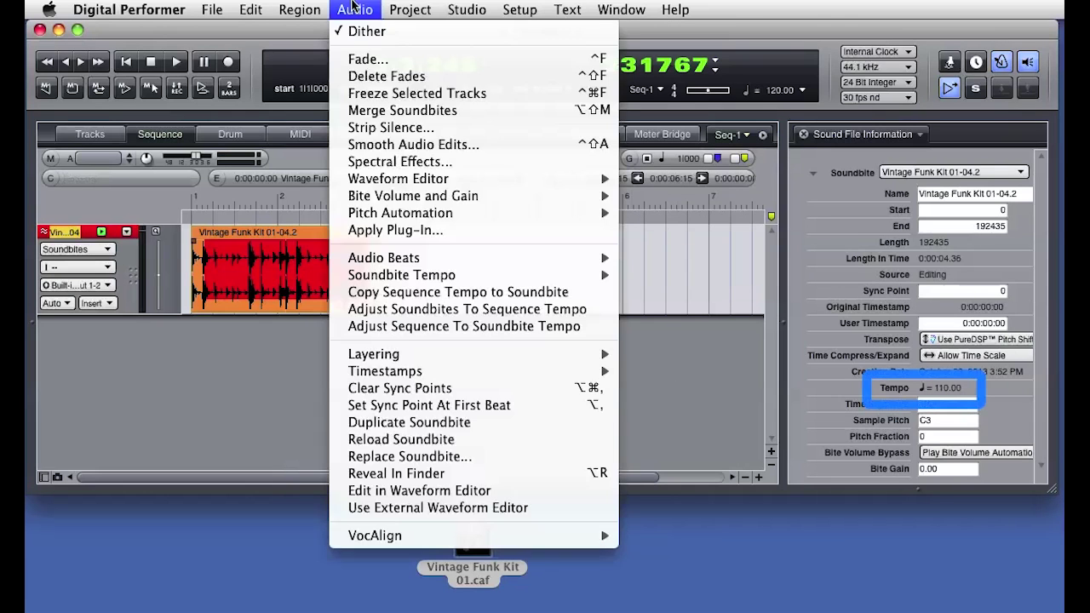
{"action": "left_click", "coordinate": [440, 309]}
{"action": "left_click", "coordinate": [326, 287]}
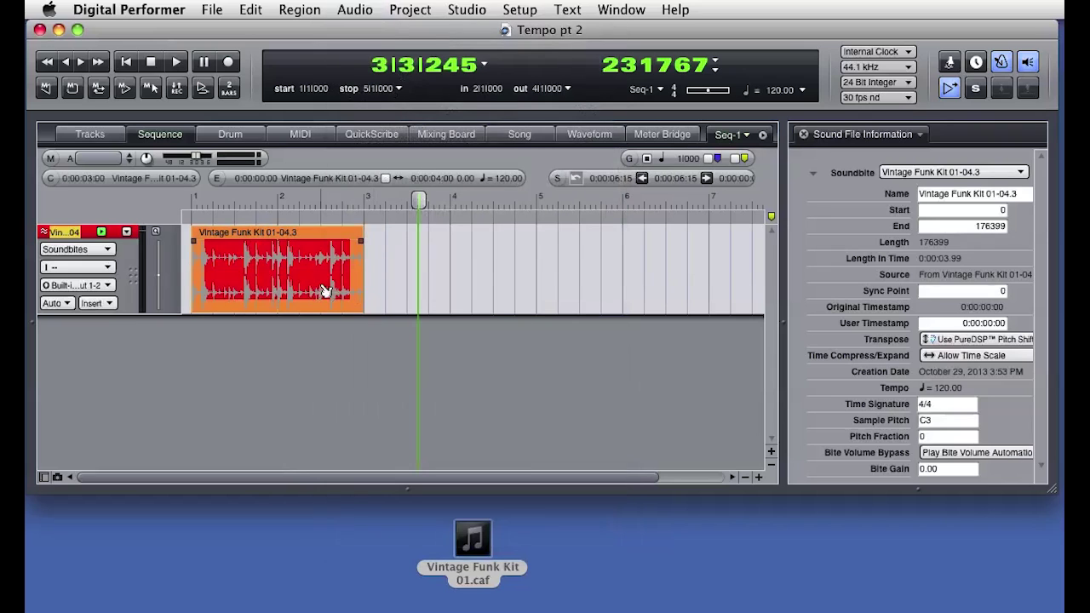
{"action": "left_click", "coordinate": [150, 63]}
{"action": "key", "text": "space"}
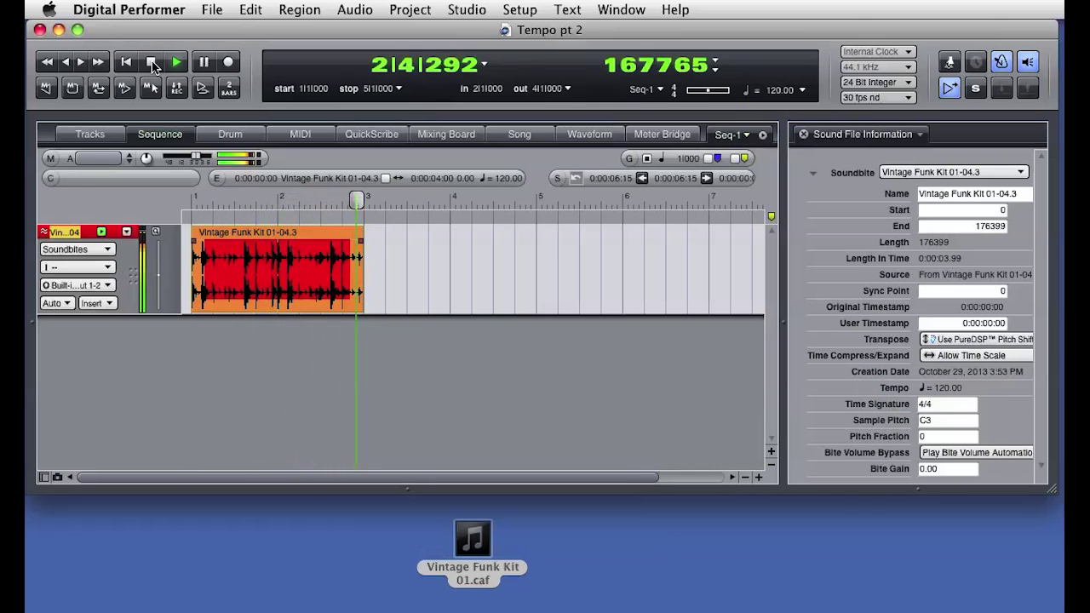
- Stop playback and remove the Vintage Funk Kit soundbite from the track
{"action": "left_click", "coordinate": [153, 63]}
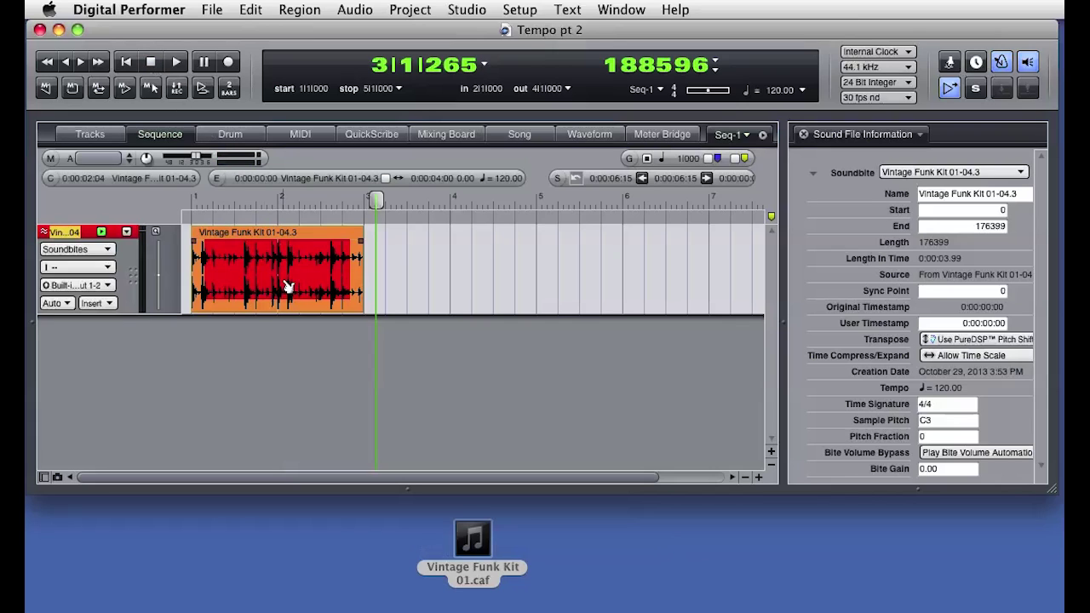
{"action": "key", "text": "super+c"}
{"action": "key", "text": "super+x"}
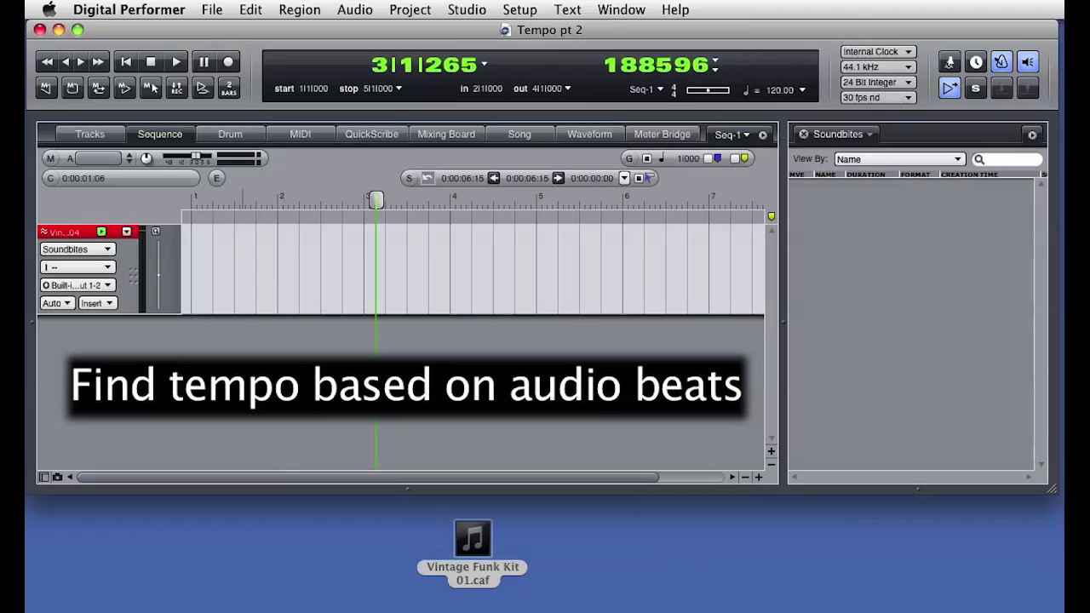
- Enable automatic beat and untempoed-audio tempo analysis, always looking for beats, then re-import the loop
{"action": "left_click", "coordinate": [125, 8]}
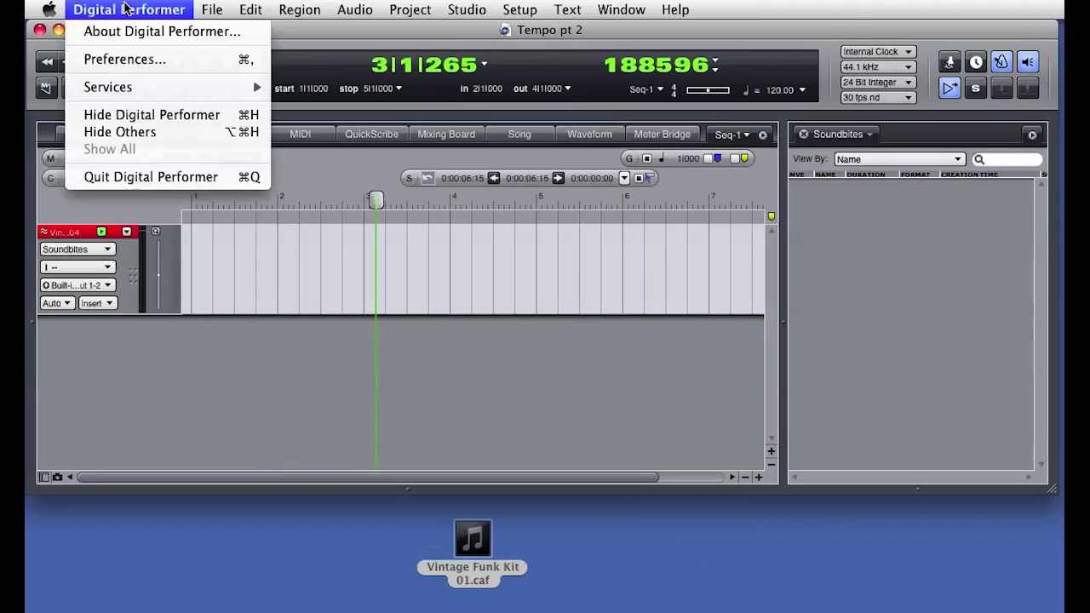
{"action": "left_click", "coordinate": [127, 59]}
{"action": "left_click", "coordinate": [199, 153]}
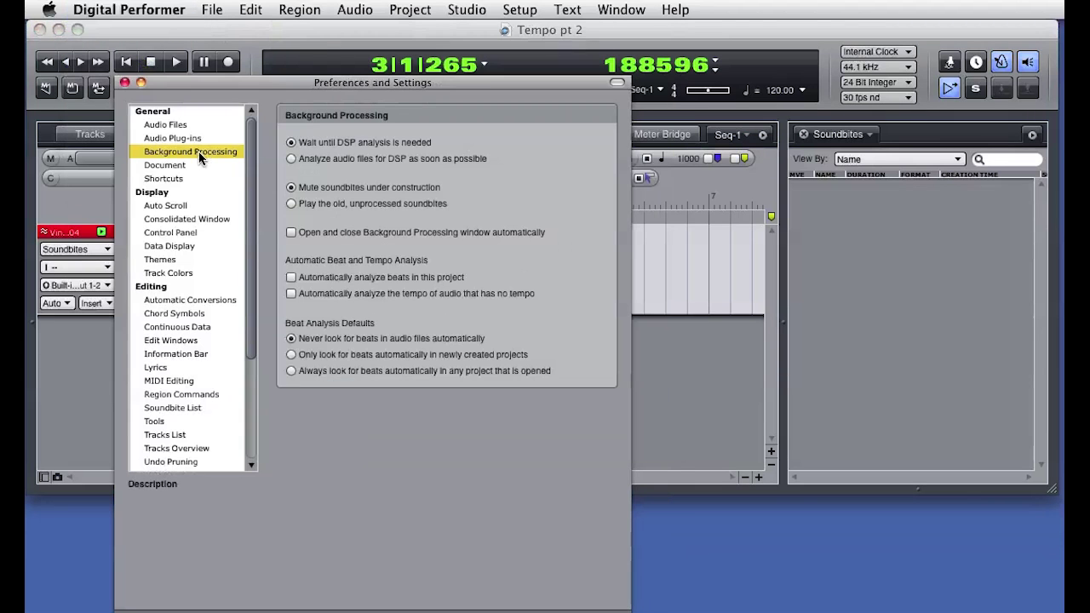
{"action": "left_click", "coordinate": [349, 279]}
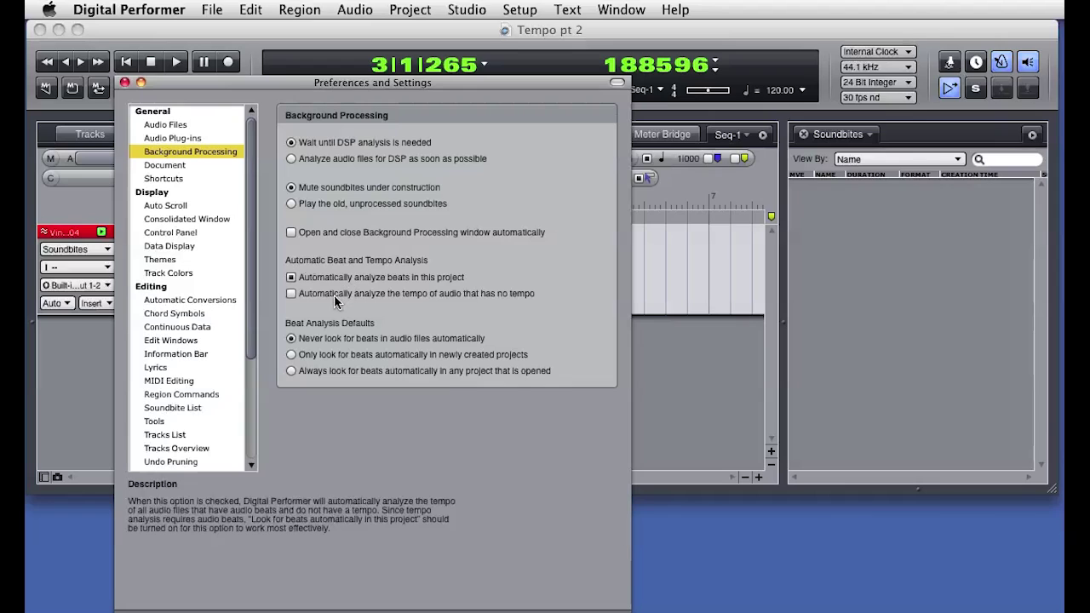
{"action": "left_click", "coordinate": [334, 292]}
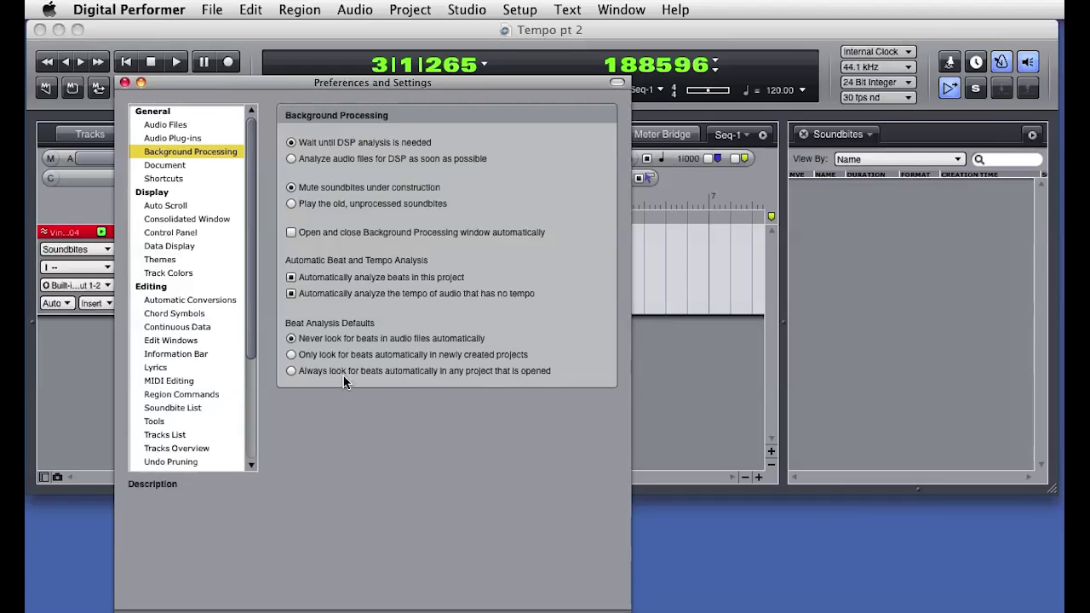
{"action": "mouse_move", "coordinate": [334, 372]}
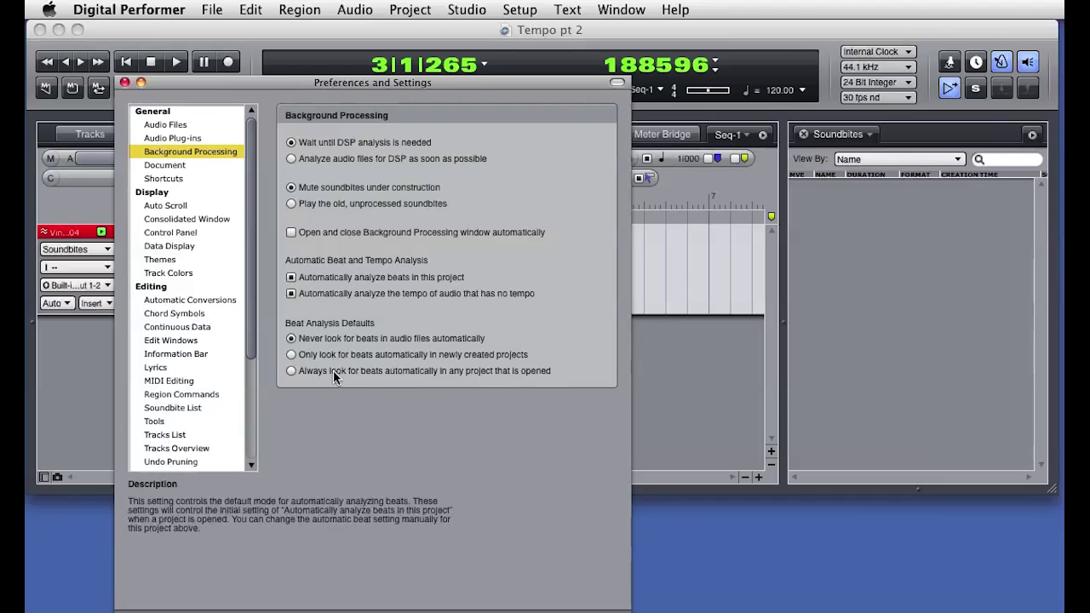
{"action": "left_click", "coordinate": [333, 371]}
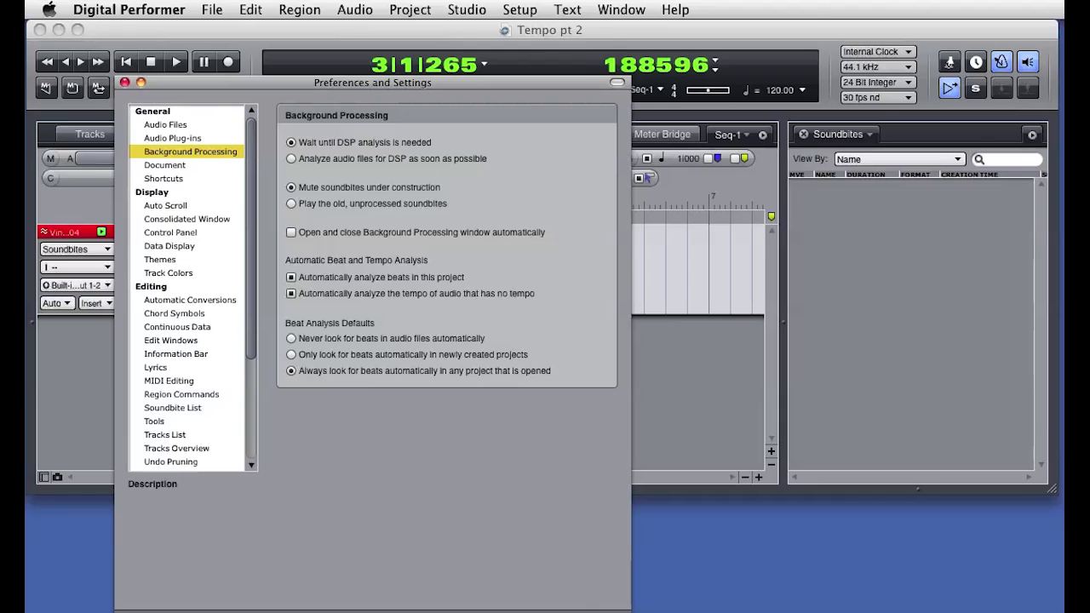
{"action": "key", "text": "super+w"}
{"action": "left_click_drag", "start_coordinate": [473, 538], "coordinate": [197, 259]}
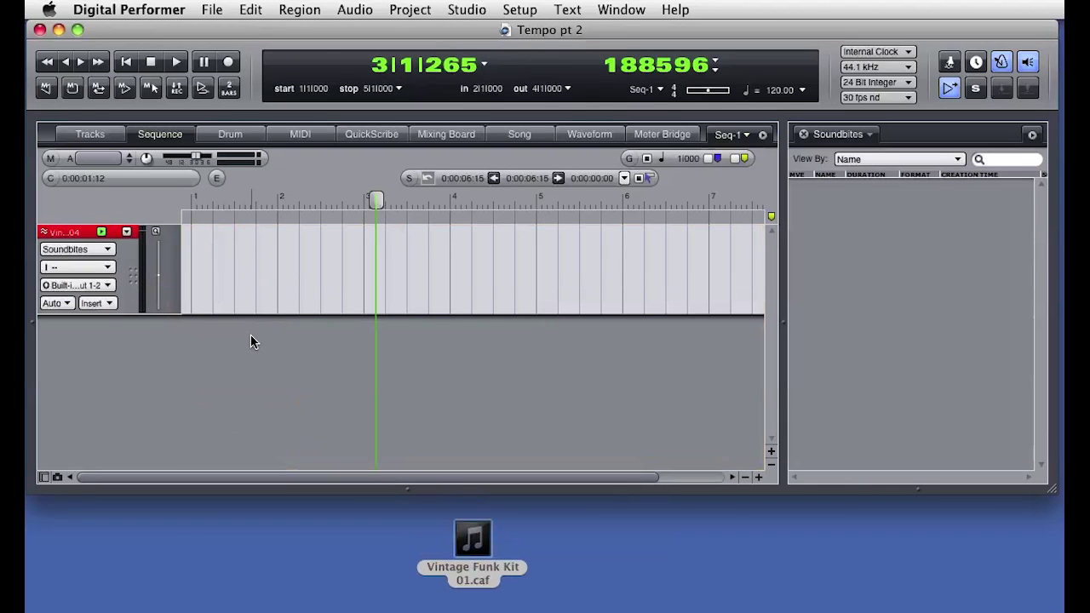
- Open the re-imported loop in the Waveform Editor and view its detected beats and 110 BPM tempo
{"action": "left_click", "coordinate": [285, 264]}
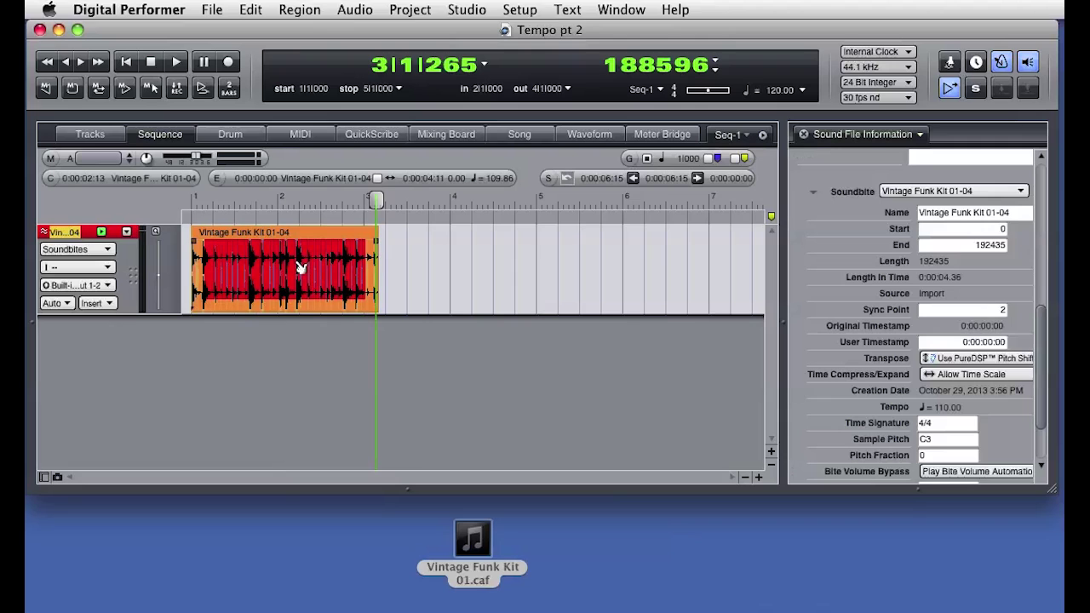
{"action": "double_click", "coordinate": [300, 267]}
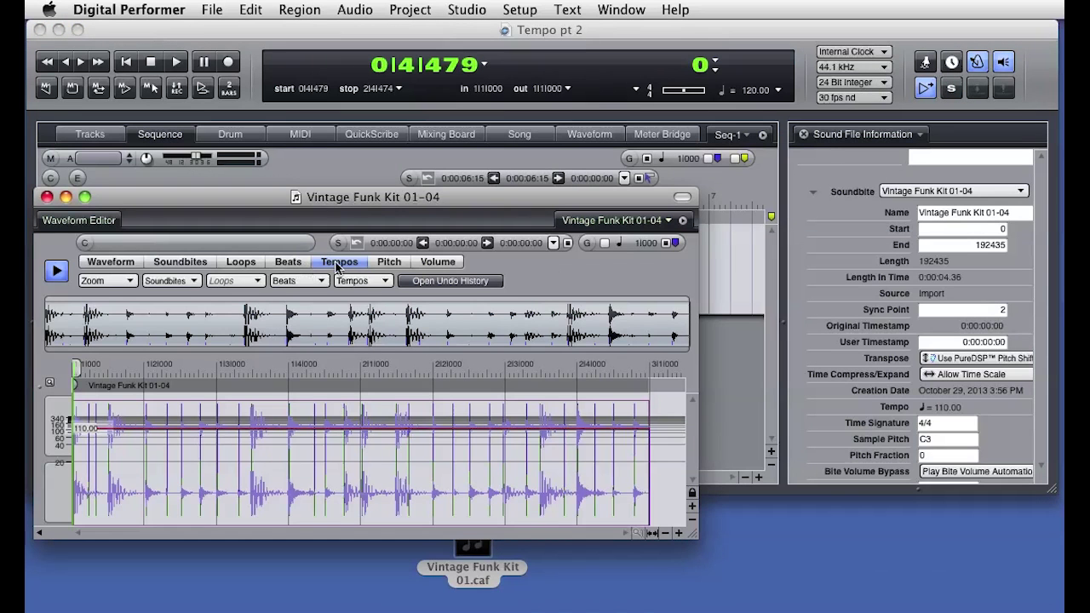
{"action": "left_click", "coordinate": [300, 263]}
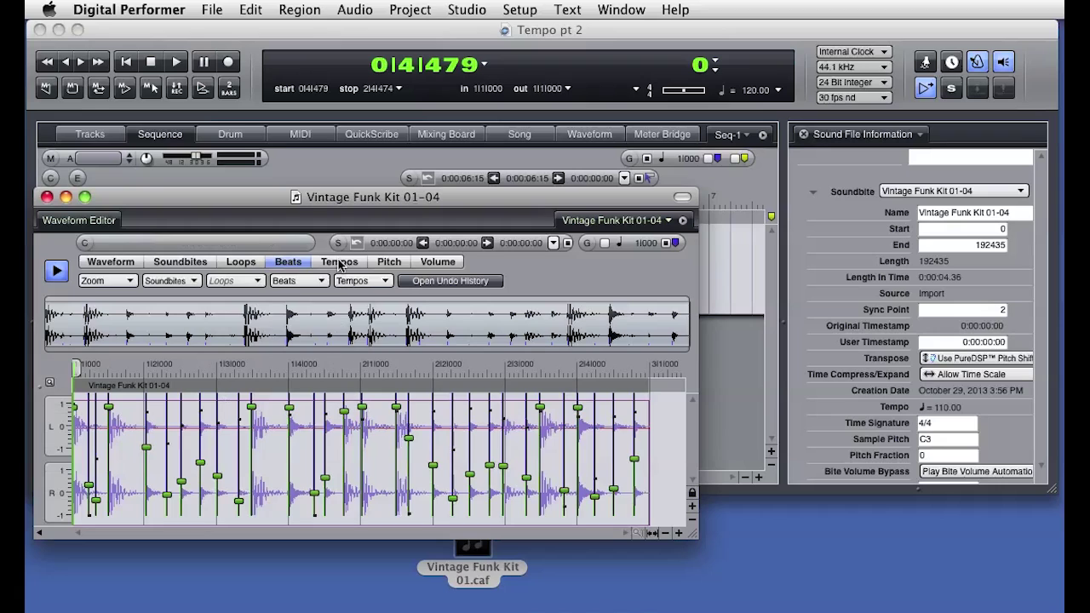
{"action": "left_click", "coordinate": [339, 265]}
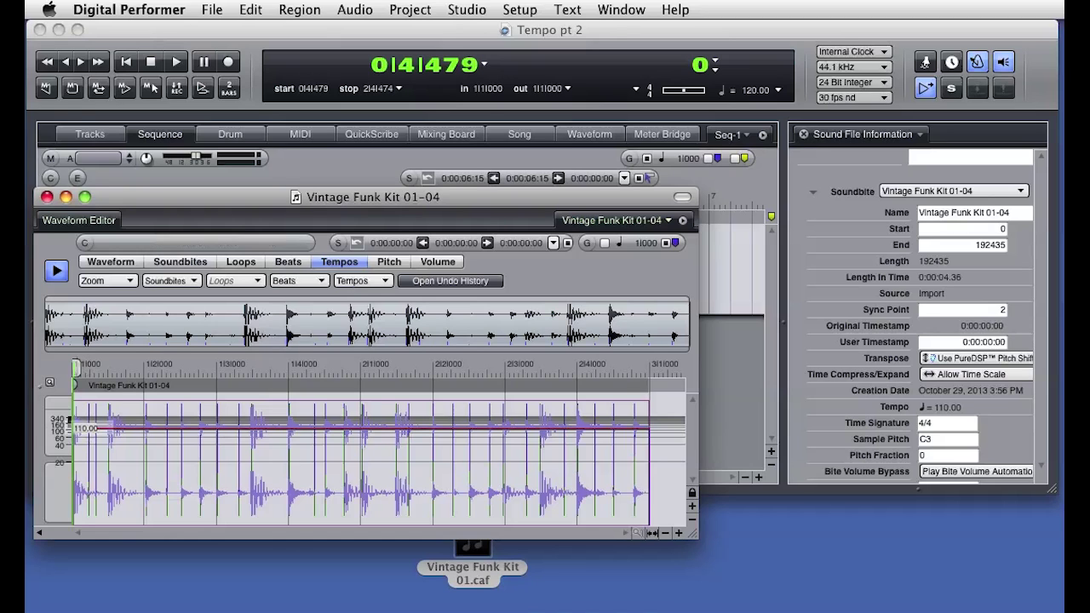
- Close the editor, disable automatic tempo analysis, and choose Never look for beats automatically
{"action": "left_click", "coordinate": [46, 197]}
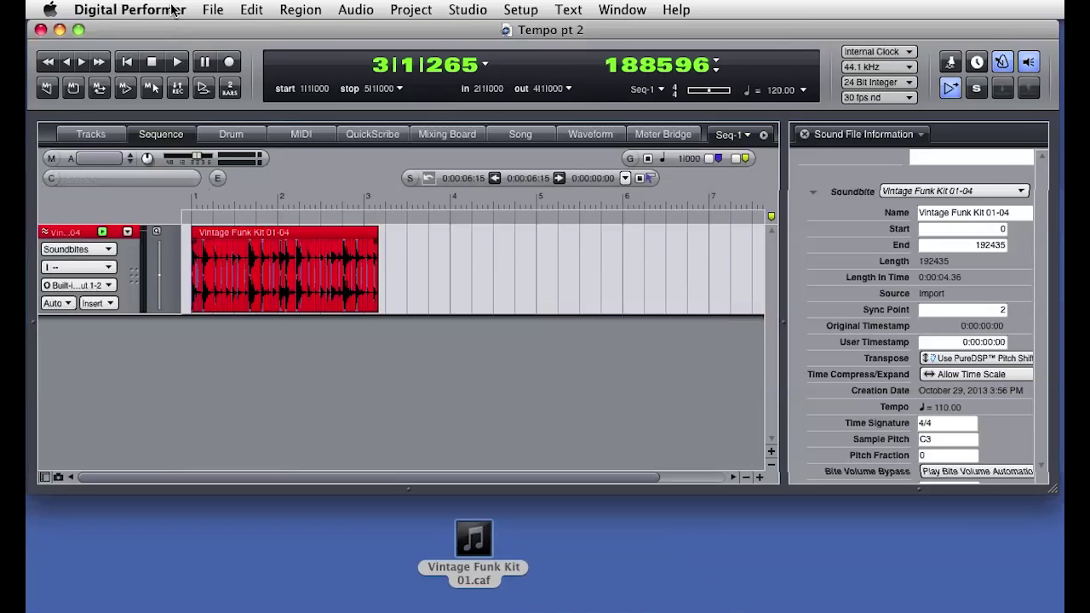
{"action": "left_click", "coordinate": [170, 8]}
{"action": "left_click", "coordinate": [162, 62]}
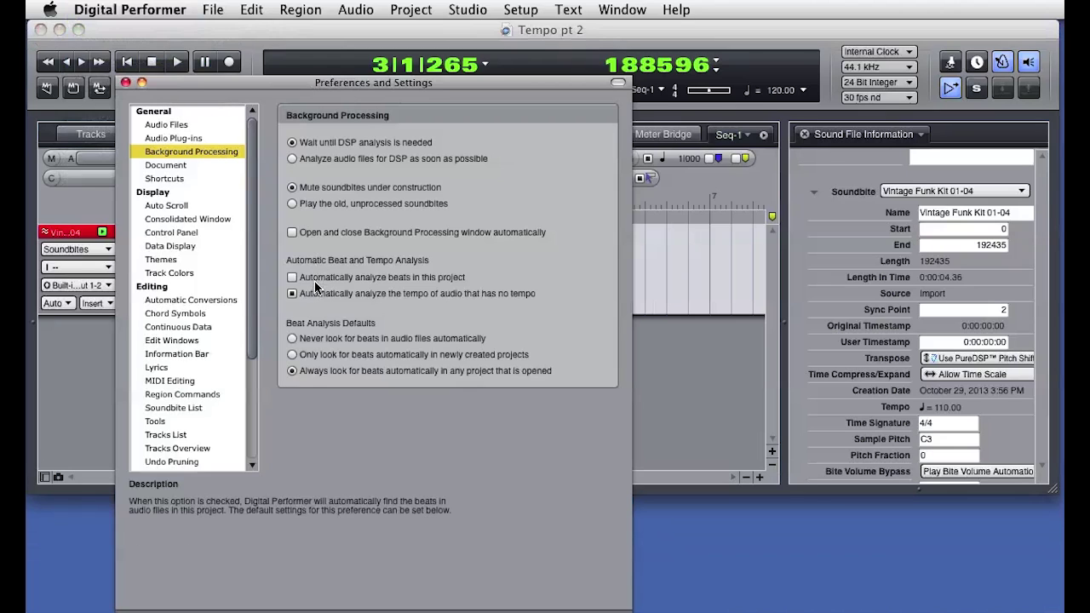
{"action": "left_click", "coordinate": [312, 292]}
{"action": "left_click", "coordinate": [320, 338]}
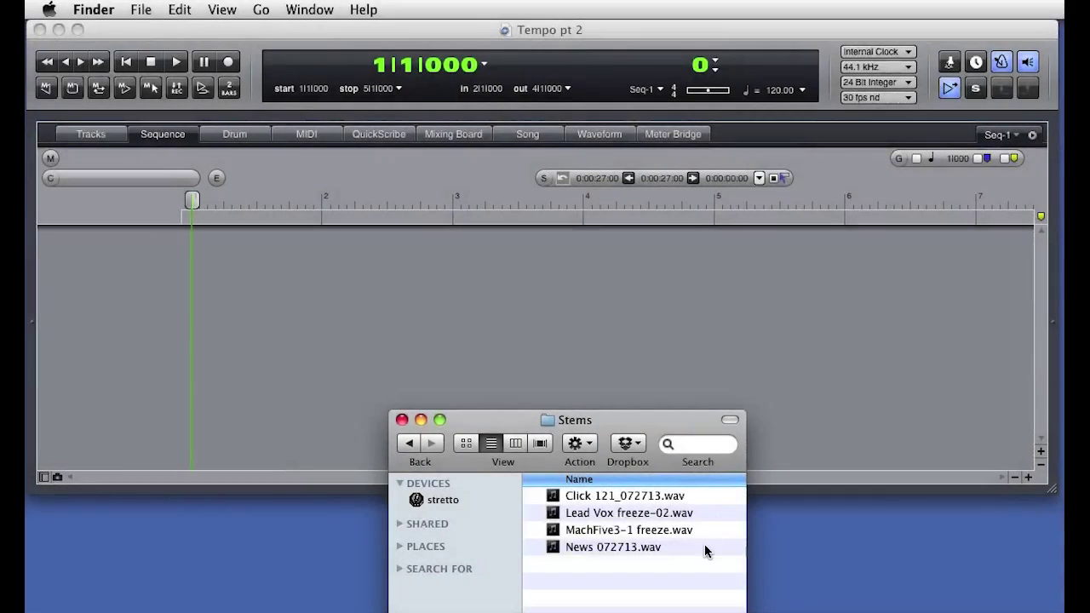
- Drag the four Stems WAV files into the sequence as separate tracks and zoom in on the start
{"action": "left_click_drag", "start_coordinate": [704, 549], "coordinate": [625, 307]}
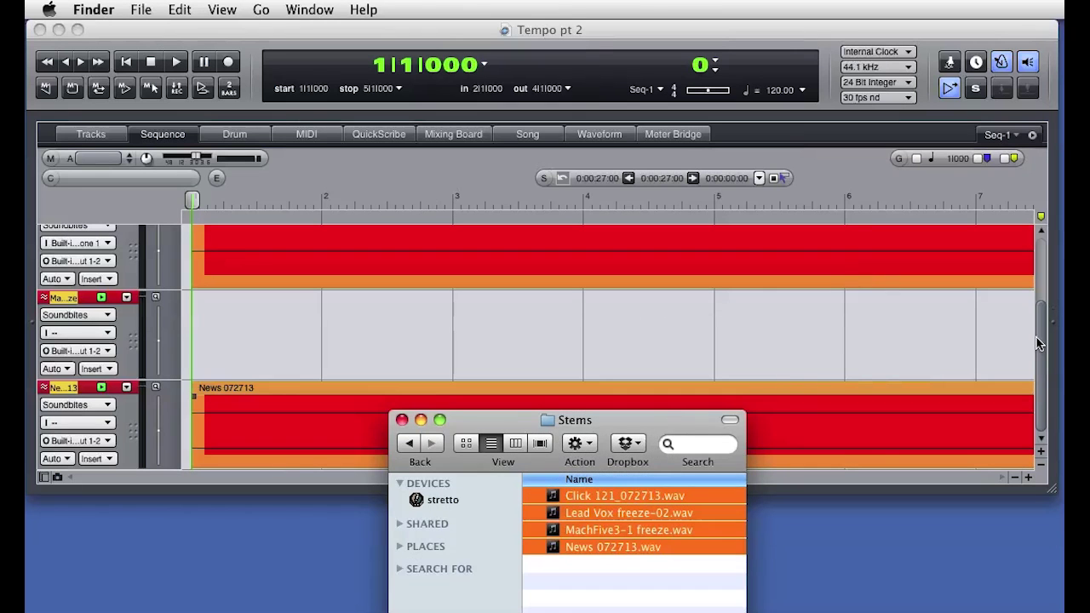
{"action": "left_click", "coordinate": [1039, 336]}
{"action": "left_click_drag", "start_coordinate": [1039, 337], "coordinate": [1039, 273]}
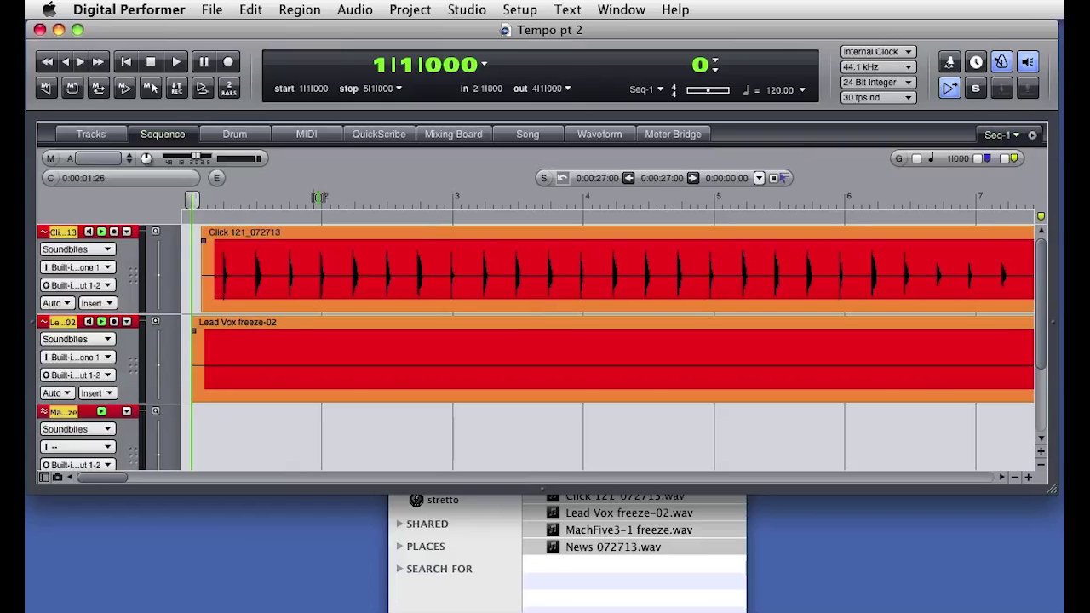
{"action": "key", "text": "super+bracketright"}
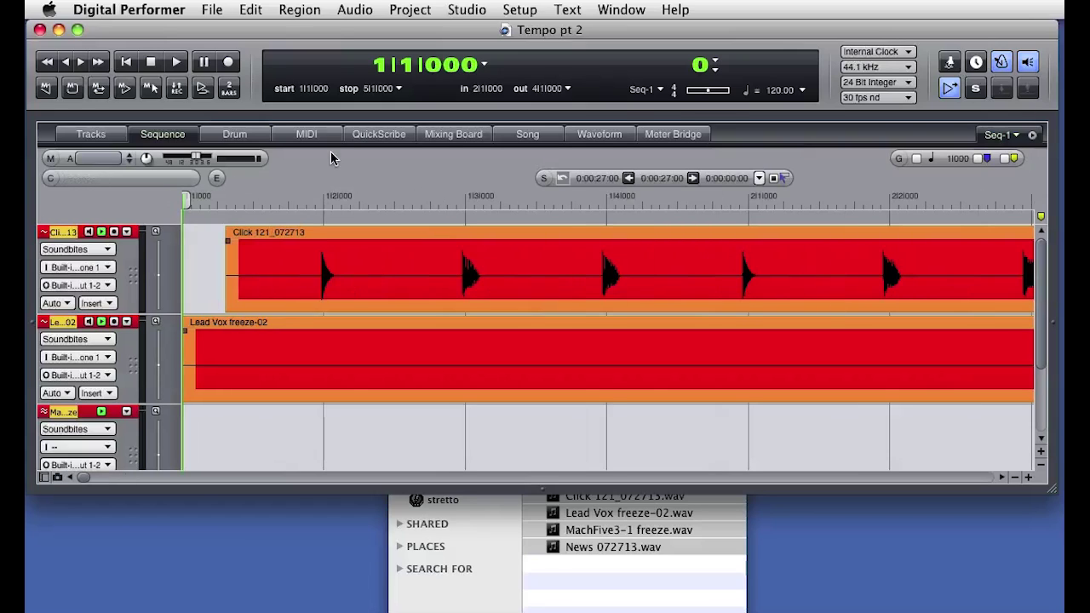
- Set the tempo source to Conductor track and shift Click and Lead Vox so the first click hits bar 2
{"action": "left_click", "coordinate": [803, 92]}
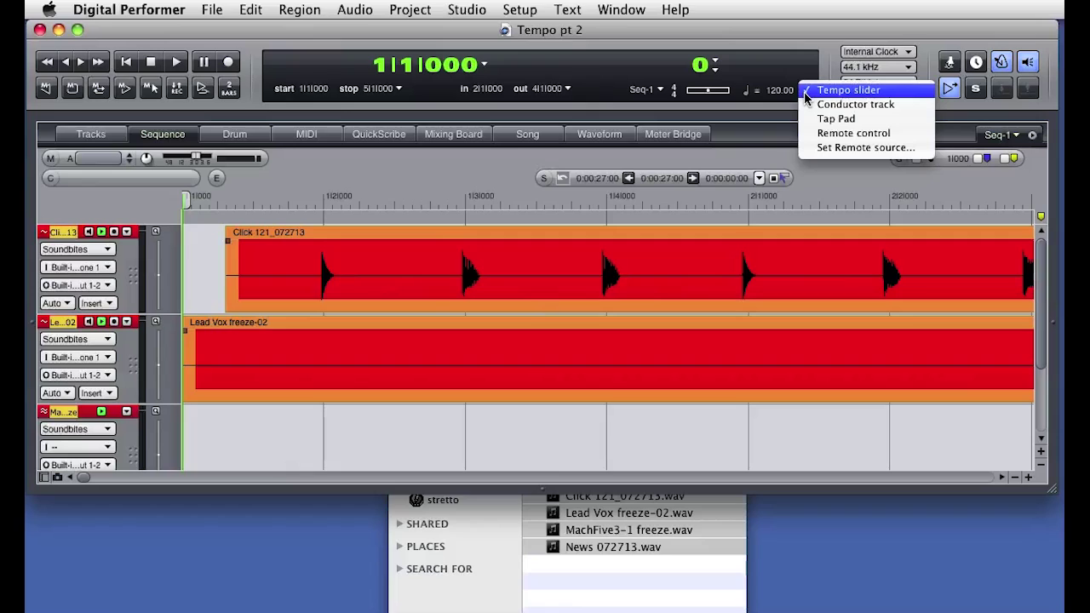
{"action": "left_click", "coordinate": [807, 104]}
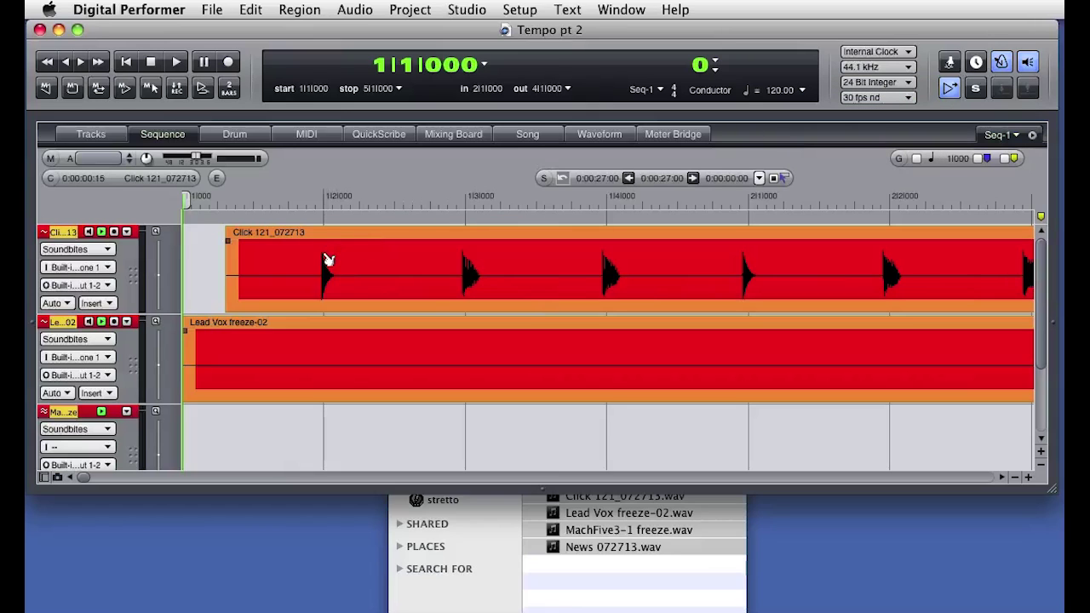
{"action": "left_click_drag", "start_coordinate": [328, 259], "coordinate": [754, 257]}
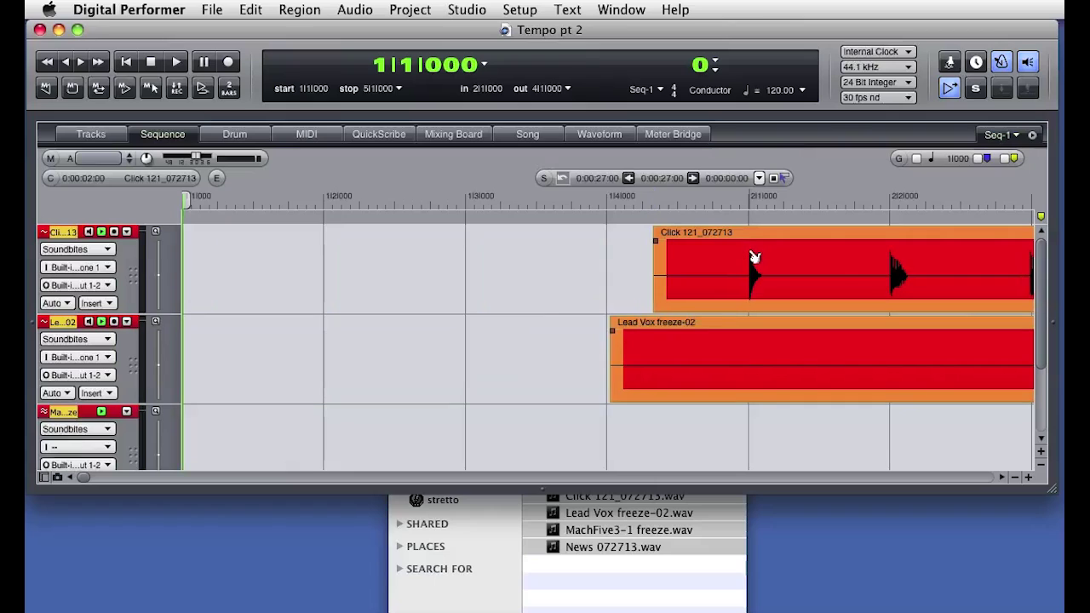
{"action": "left_click", "coordinate": [748, 199]}
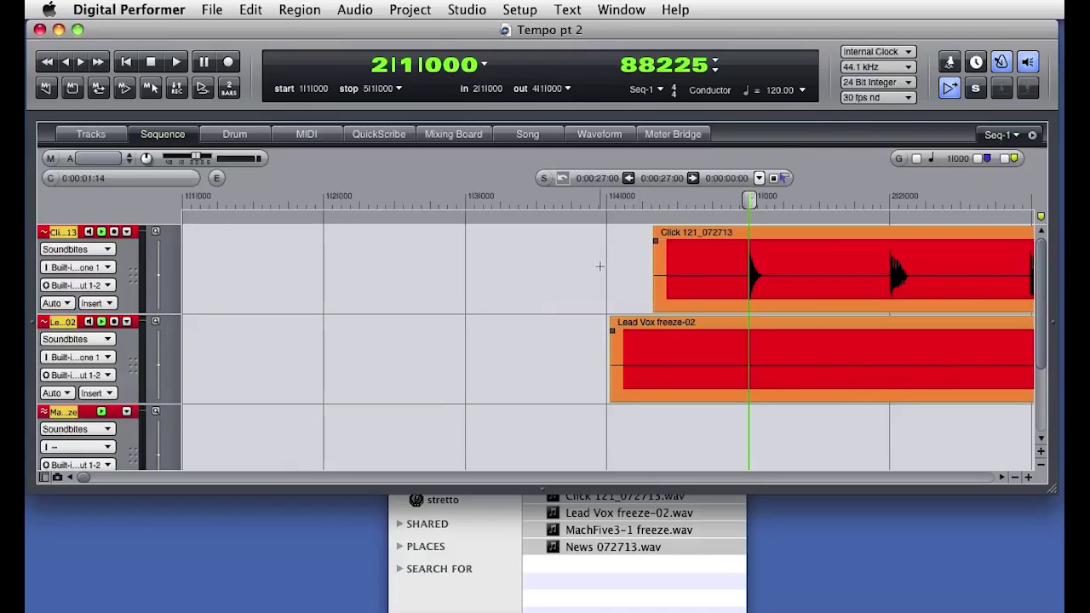
- Open the Click 121_072713 soundbite in the Waveform Editor and detect beats across all of it
{"action": "double_click", "coordinate": [839, 275]}
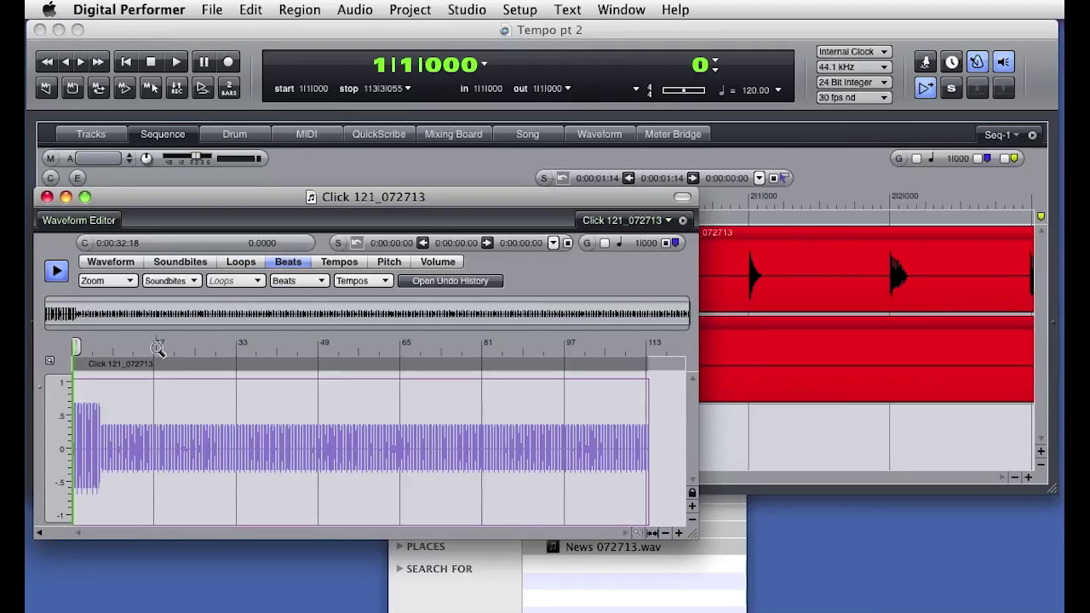
{"action": "left_click_drag", "start_coordinate": [159, 346], "coordinate": [41, 345]}
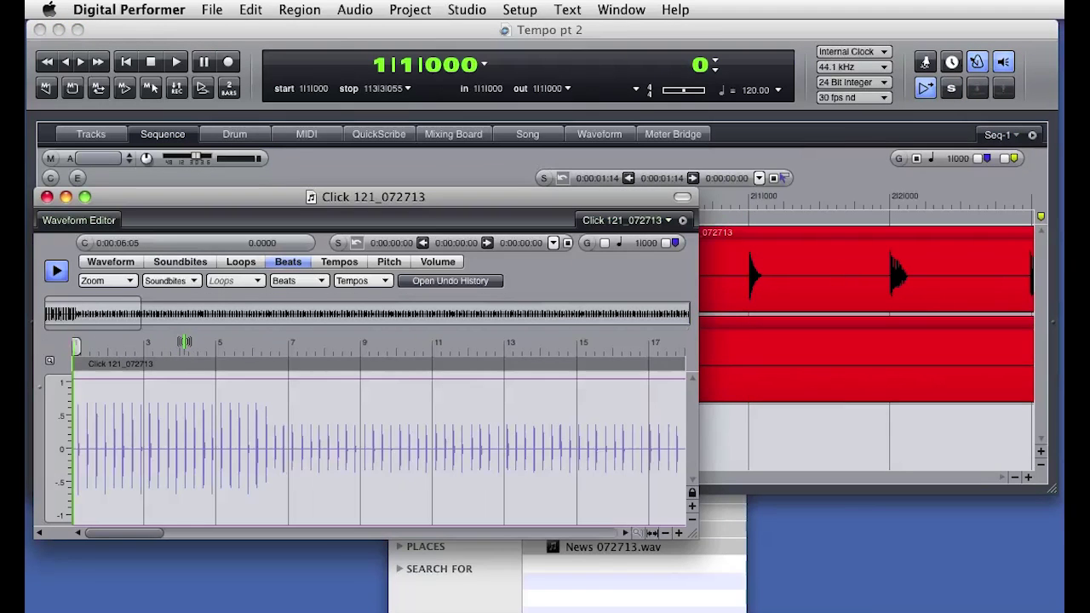
{"action": "left_click", "coordinate": [182, 347]}
{"action": "left_click", "coordinate": [311, 281]}
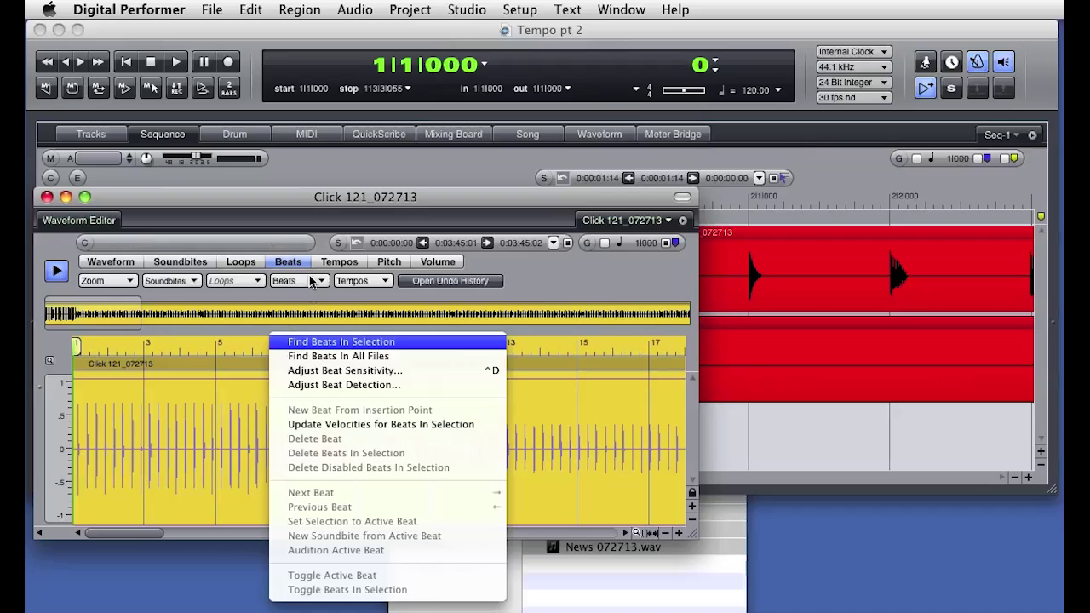
{"action": "left_click", "coordinate": [432, 343]}
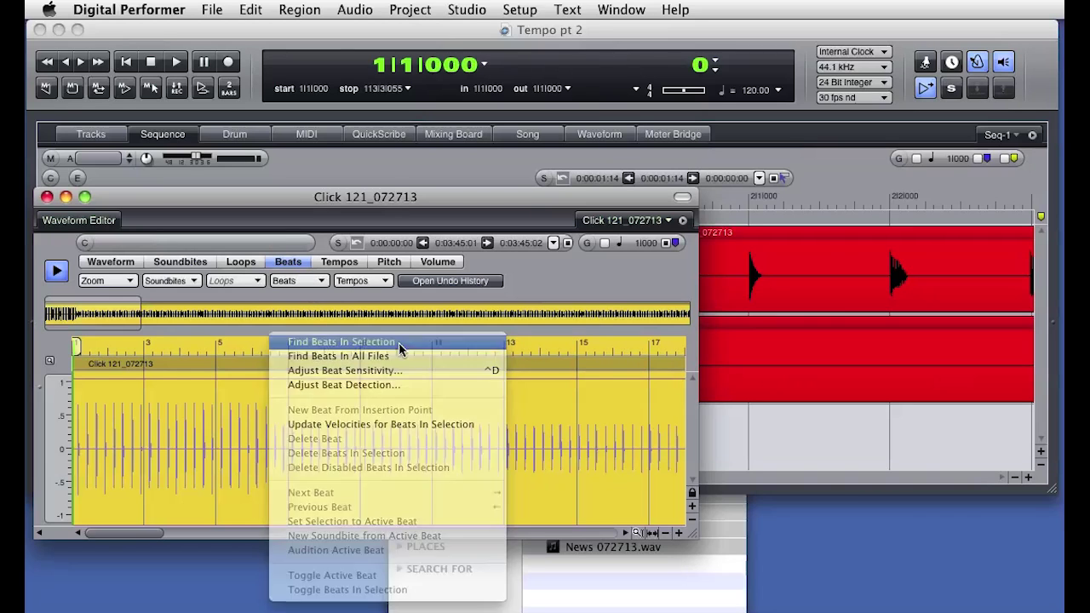
- Analyze the Click soundbite's tempo in the Tempos view, giving 121.00 BPM
{"action": "left_click", "coordinate": [343, 265]}
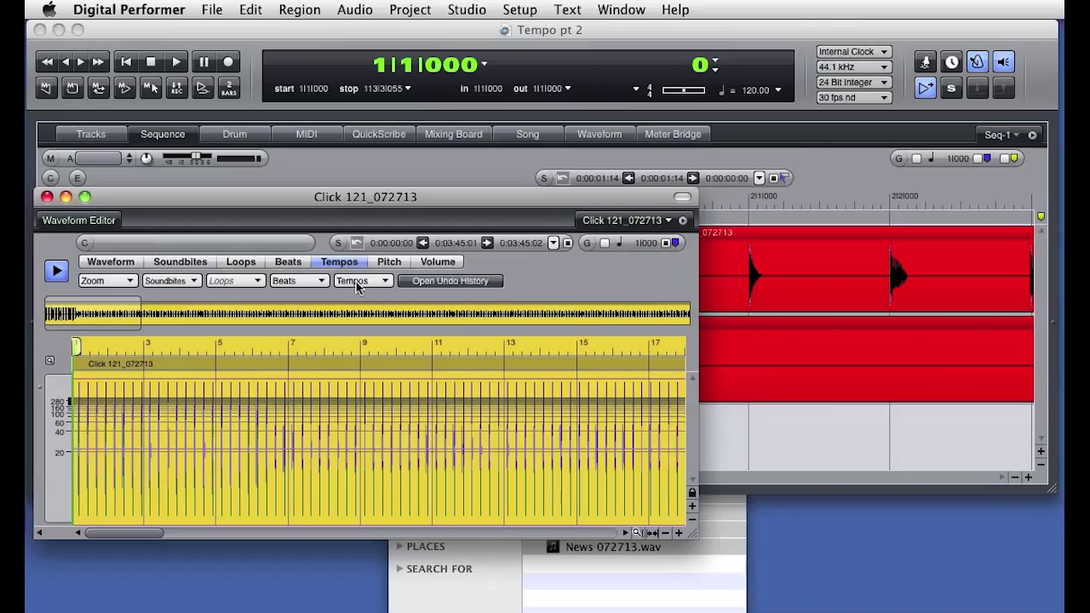
{"action": "left_click", "coordinate": [357, 283]}
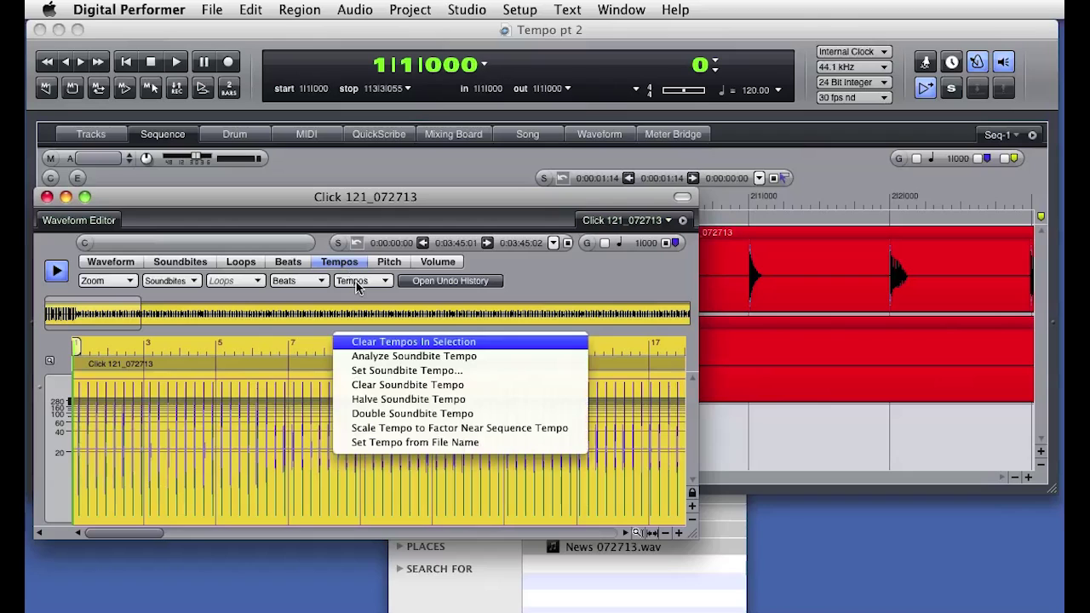
{"action": "left_click", "coordinate": [476, 356]}
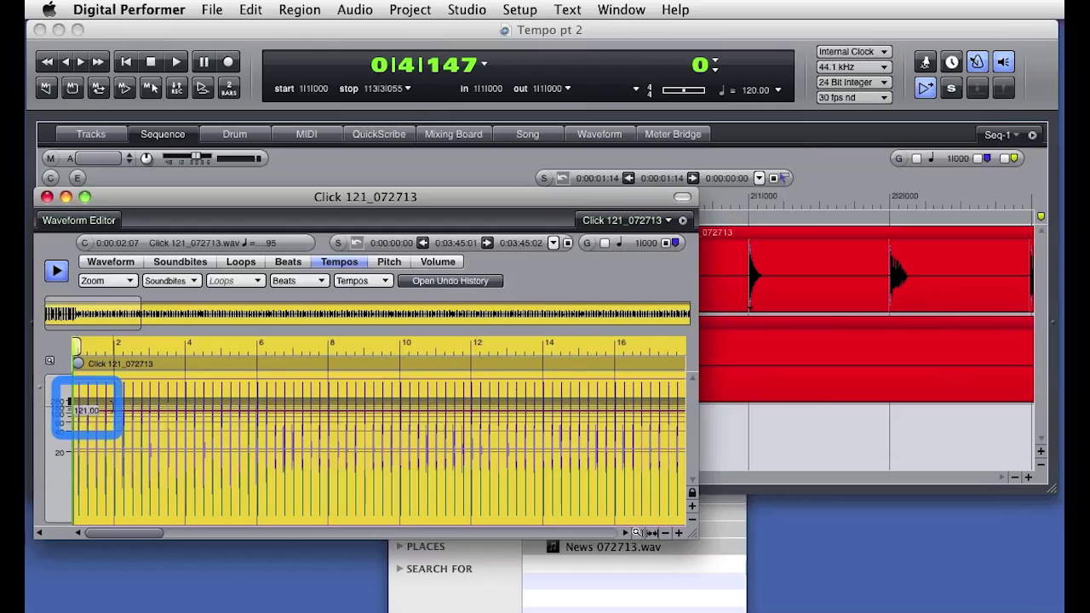
- Close the editor and adjust the sequence tempo to the Click soundbite's 121 BPM
{"action": "left_click", "coordinate": [47, 197]}
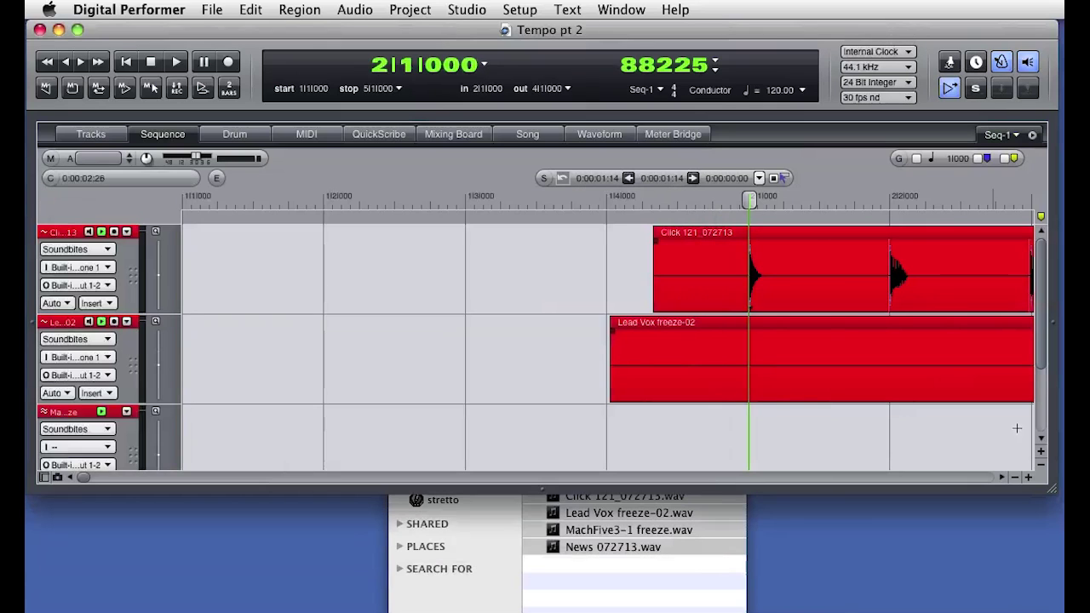
{"action": "left_click", "coordinate": [1015, 477]}
{"action": "left_click", "coordinate": [1013, 477]}
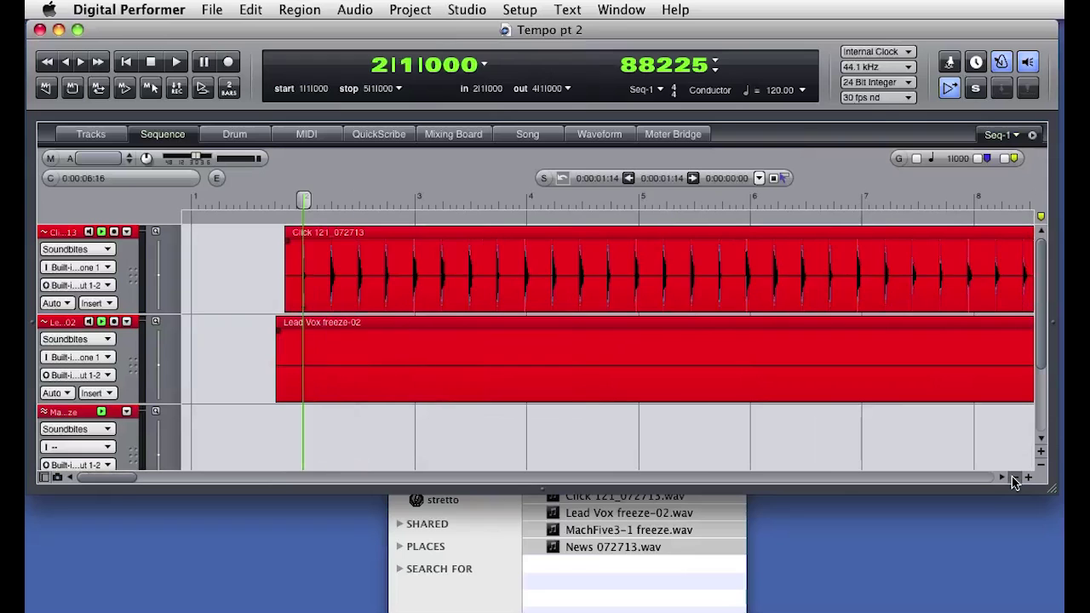
{"action": "left_click", "coordinate": [1013, 478]}
{"action": "left_click", "coordinate": [743, 278]}
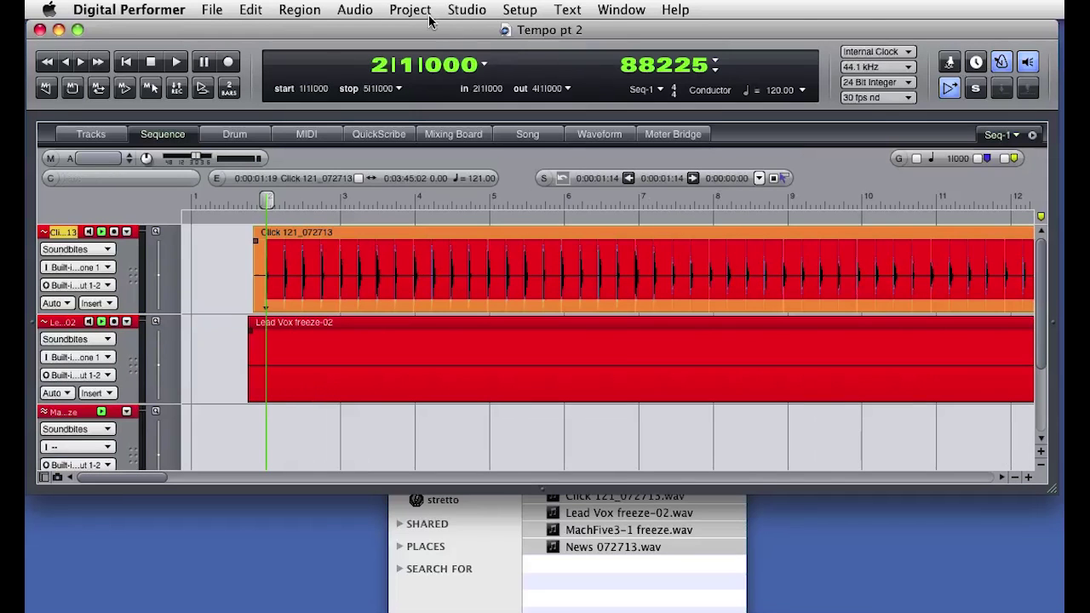
{"action": "left_click", "coordinate": [354, 10]}
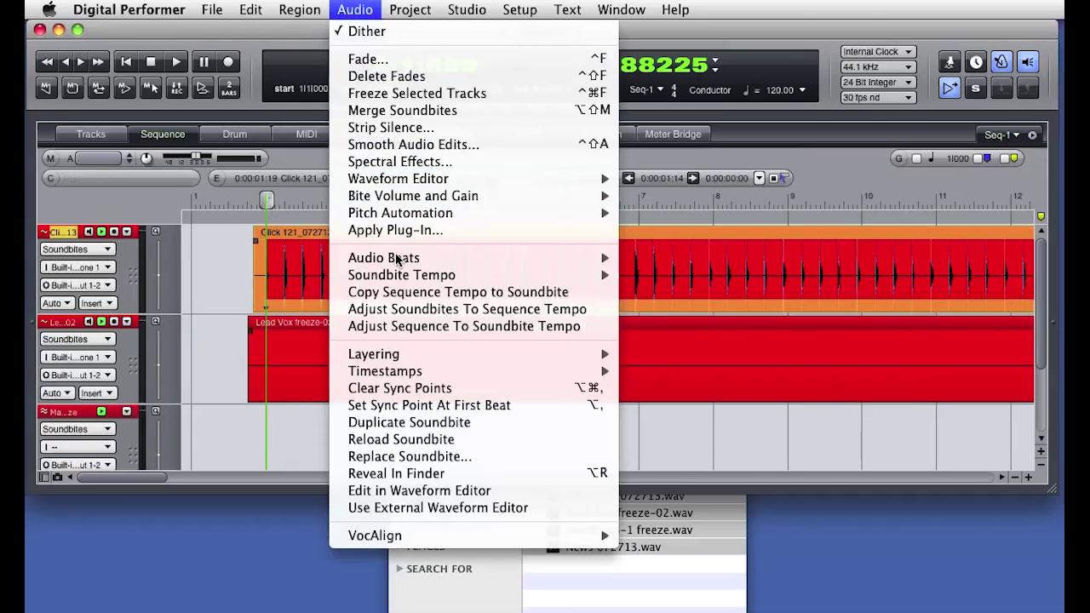
{"action": "left_click", "coordinate": [405, 328]}
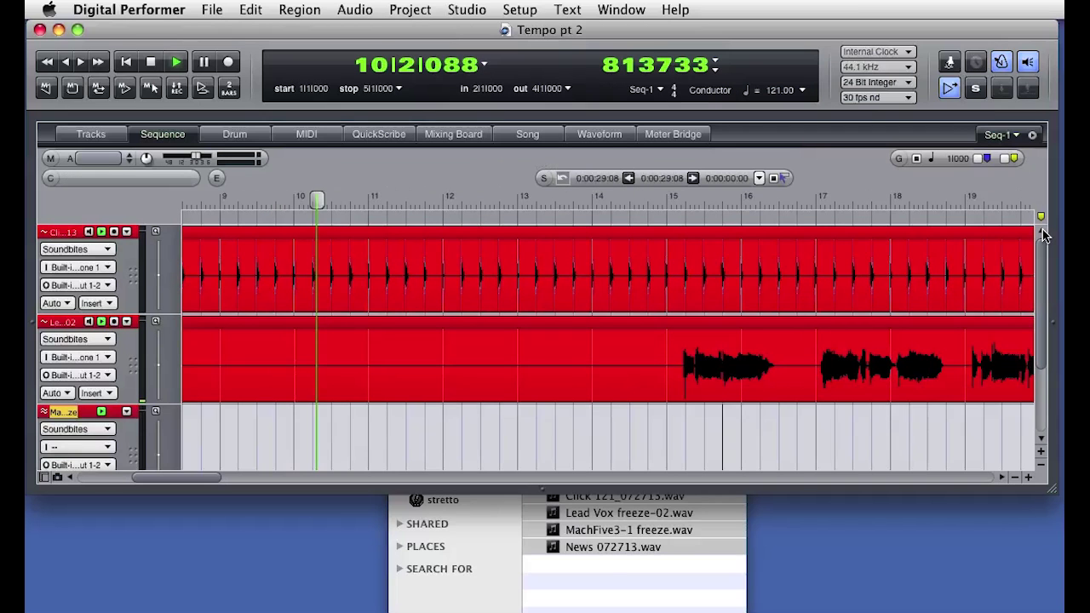
- Copy the 121 BPM sequence tempo to all the soundbites, then deselect them
{"action": "scroll", "coordinate": [1039, 285], "scroll_direction": "down", "scroll_amount": 3}
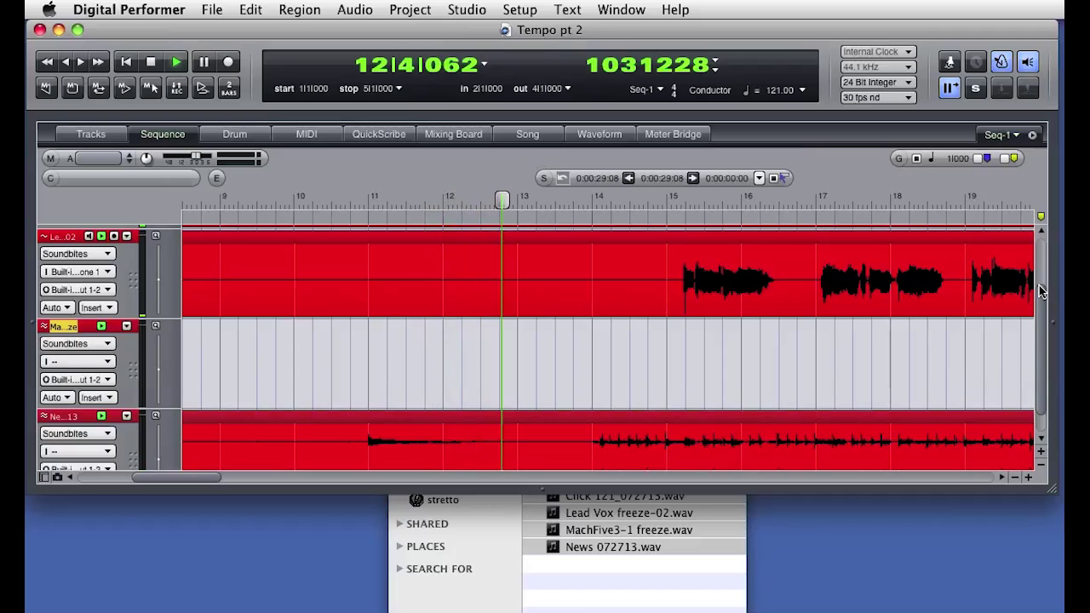
{"action": "scroll", "coordinate": [1039, 294], "scroll_direction": "down", "scroll_amount": 1}
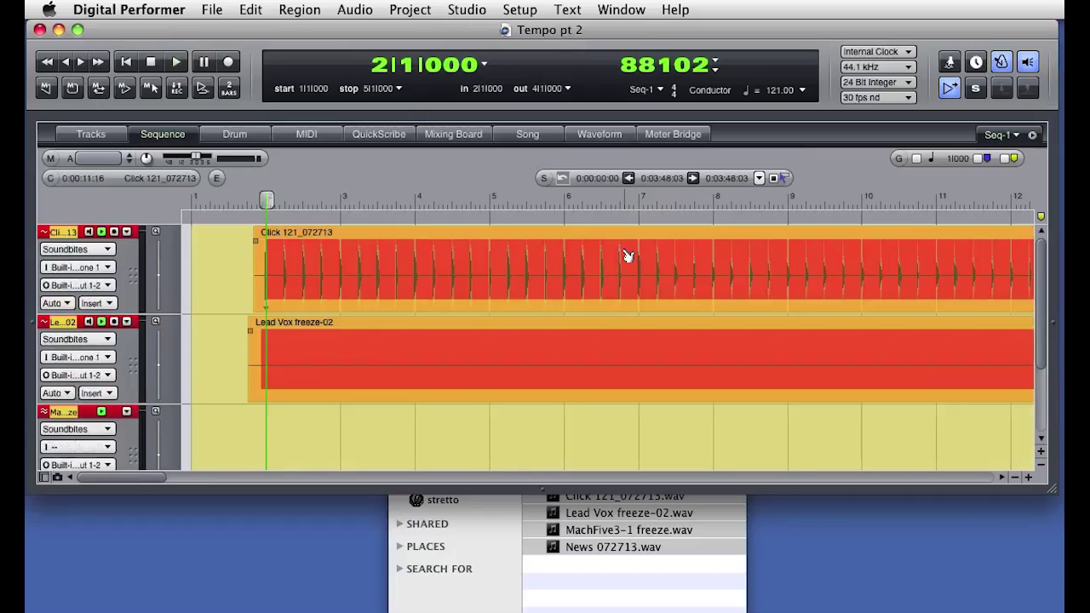
{"action": "left_click", "coordinate": [364, 10]}
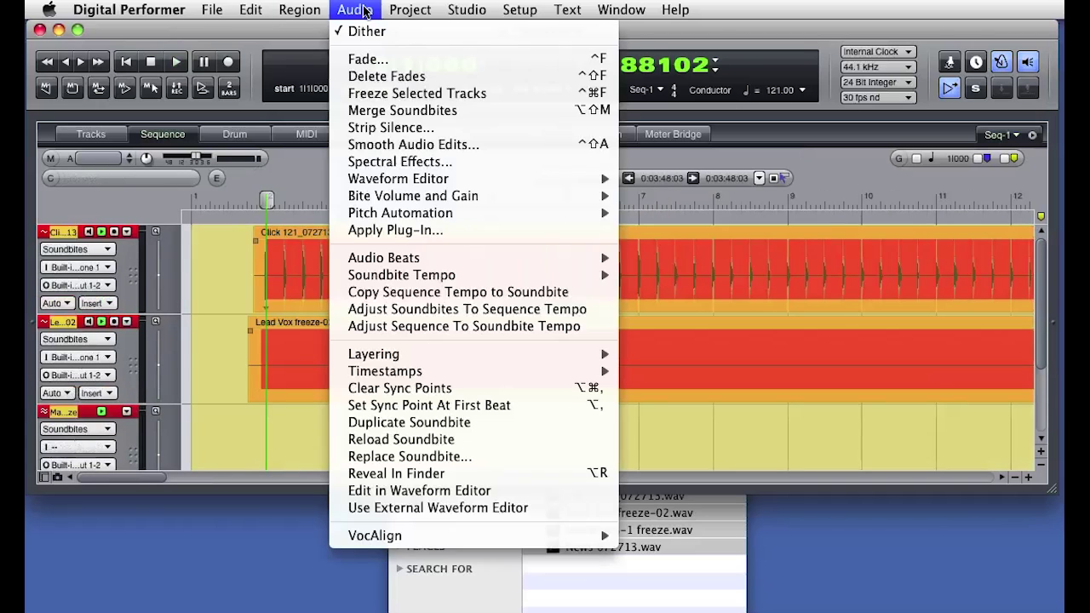
{"action": "left_click", "coordinate": [455, 294]}
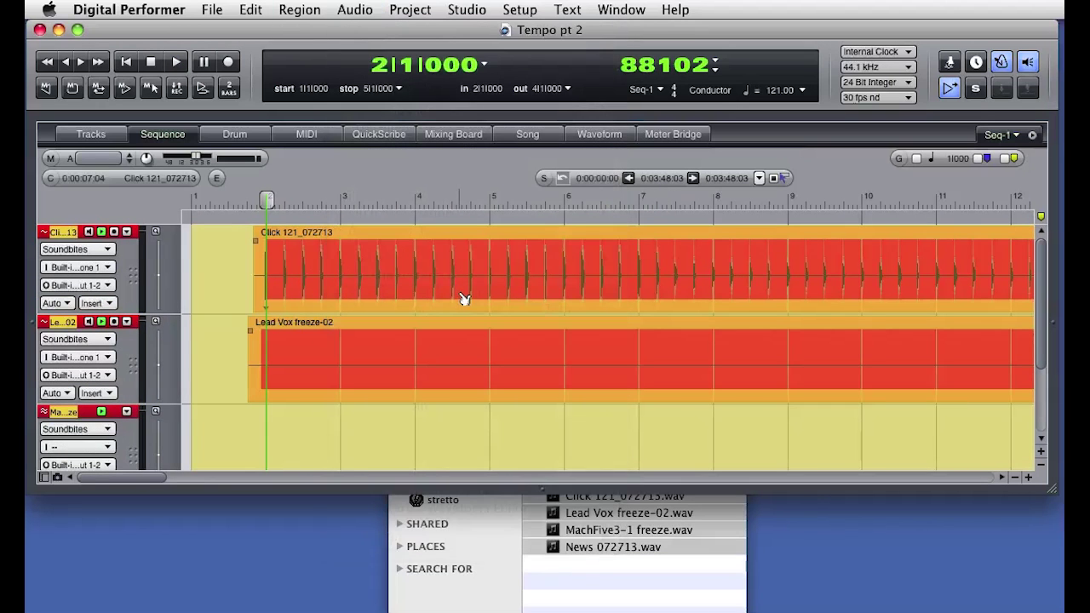
{"action": "left_click", "coordinate": [525, 430]}
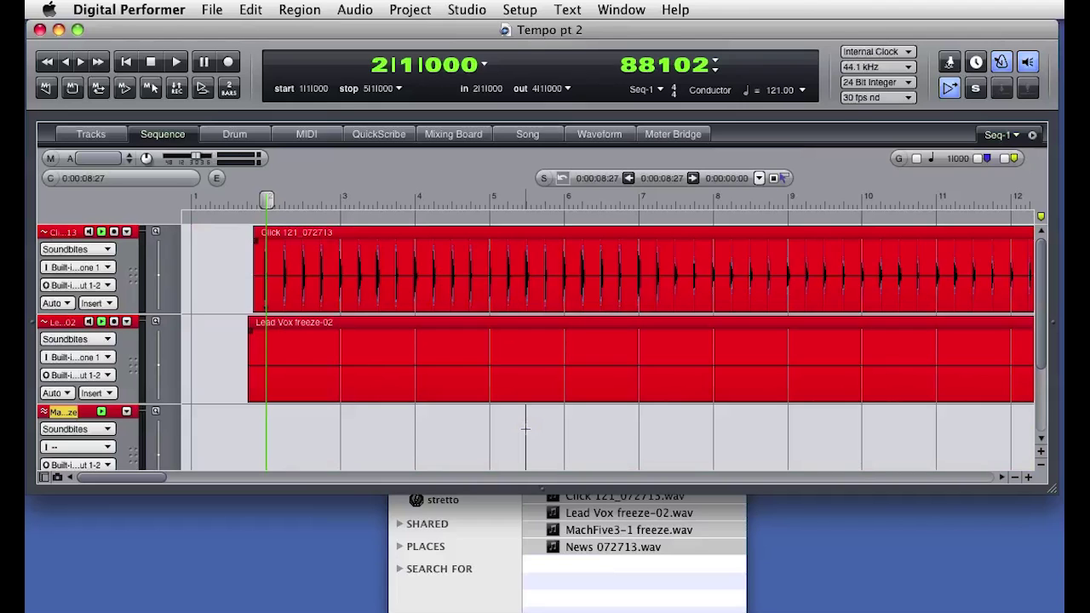